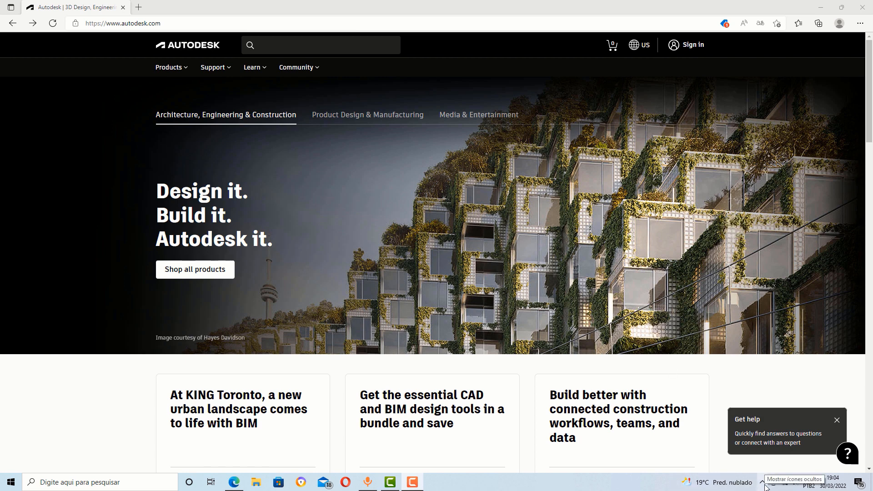
# - Reveal the hidden notification-area icons in the taskbar
pyautogui.click(763, 485)
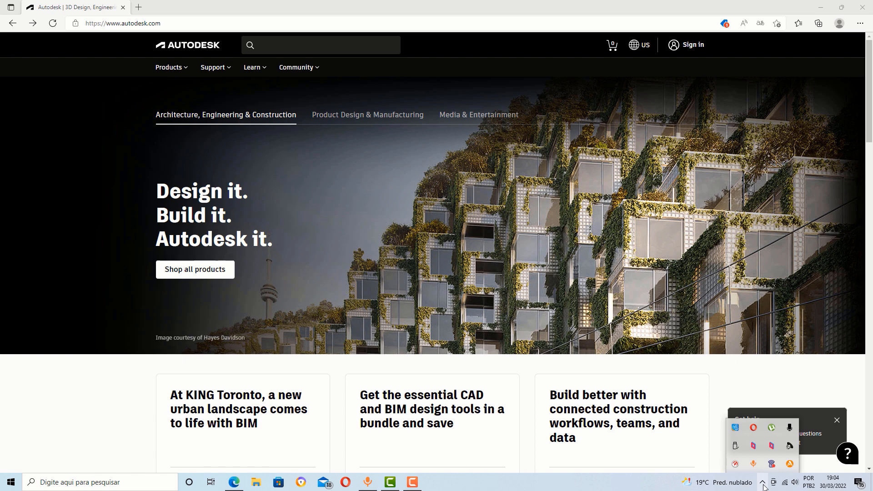
# - From the Avast tray icon's module controls, choose Desabilitar até que o computador reinicie
pyautogui.rightClick(790, 464)
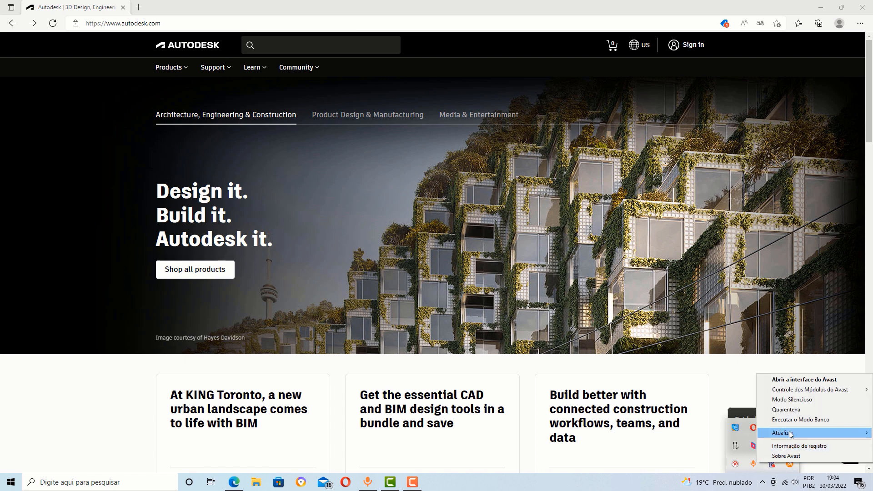
pyautogui.moveTo(804, 392)
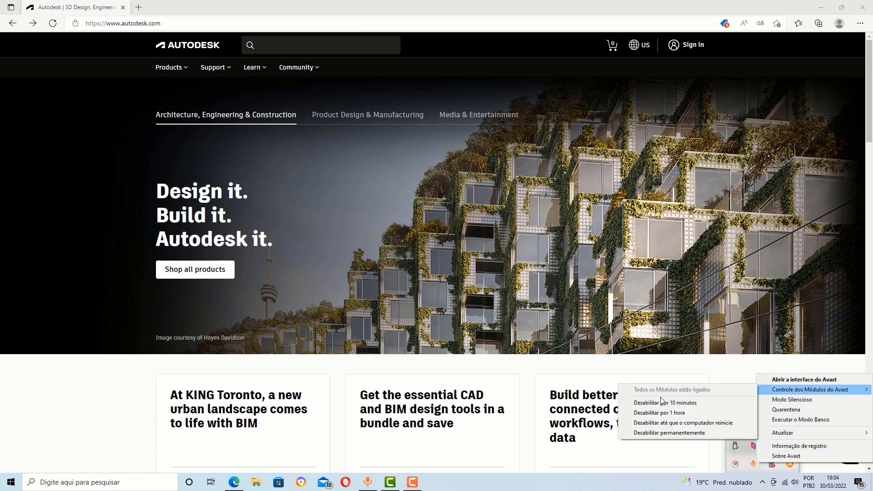
pyautogui.click(665, 422)
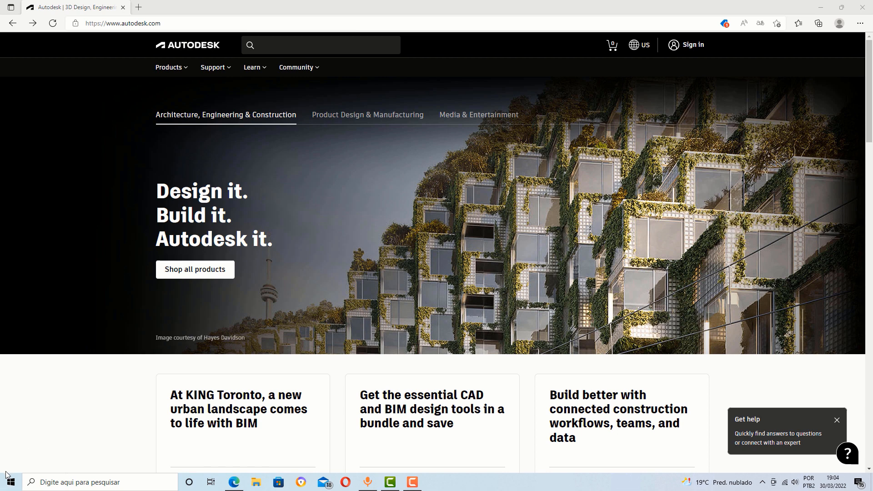
# - Open Proteção contra vírus e ameaças from the recent Windows search results
pyautogui.click(57, 483)
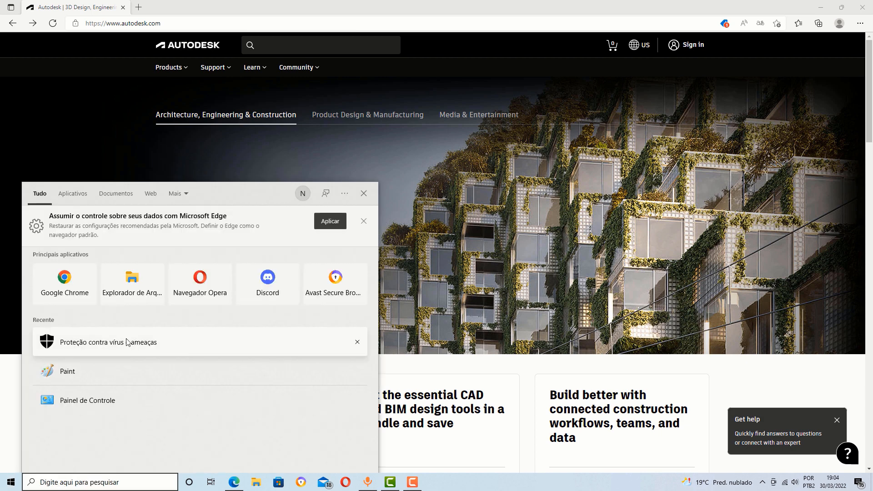
pyautogui.click(123, 343)
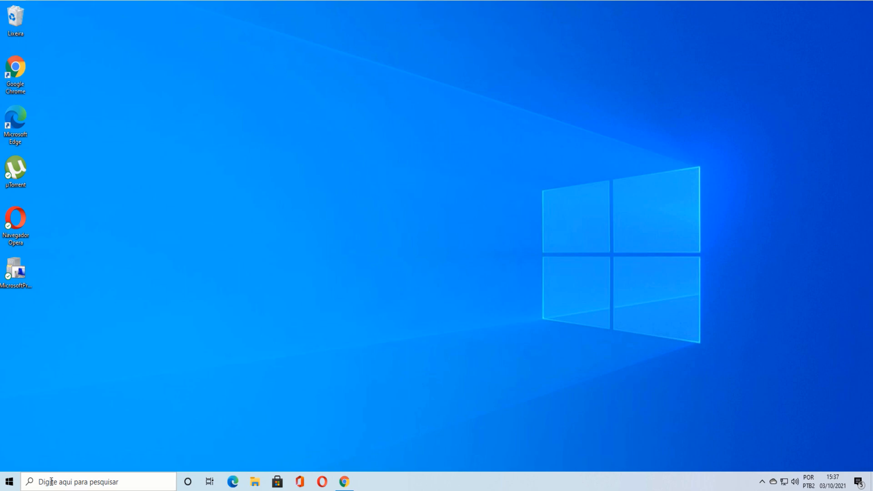
# - Search 'Prote' and open the Proteção contra vírus e ameaças best match
pyautogui.click(51, 482)
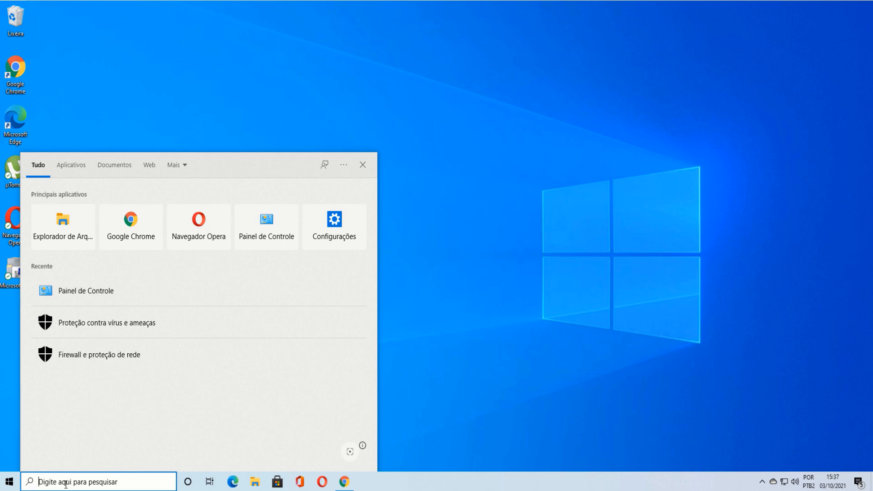
pyautogui.write('Prote')
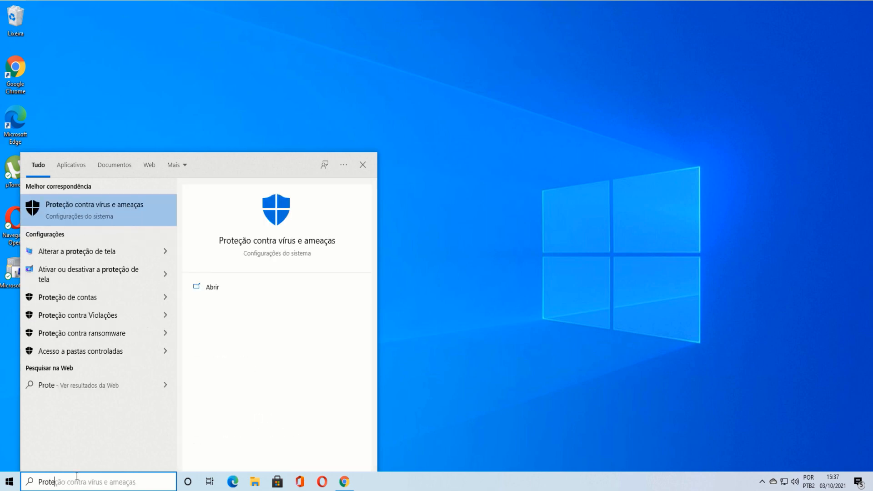
pyautogui.click(250, 242)
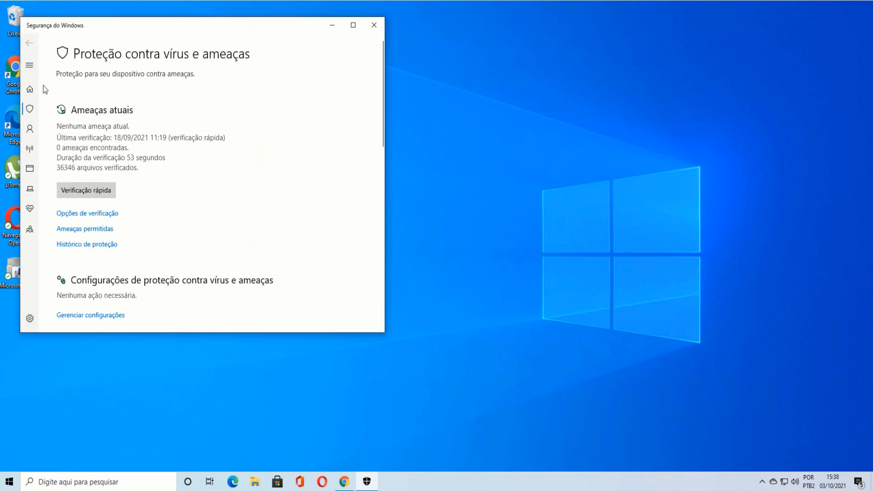
# - Open Gerenciar configurações and turn off real-time protection, approving the UAC prompt
pyautogui.scroll(-2, 134, 173)
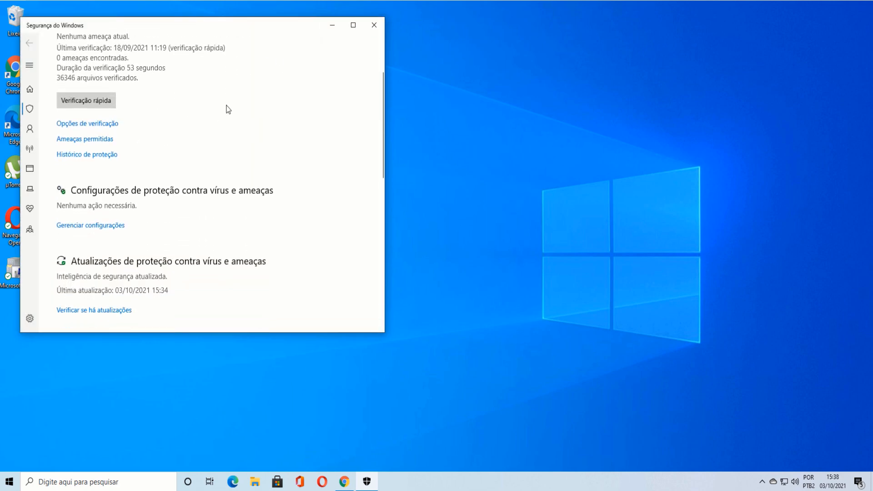
pyautogui.scroll(-1, 112, 165)
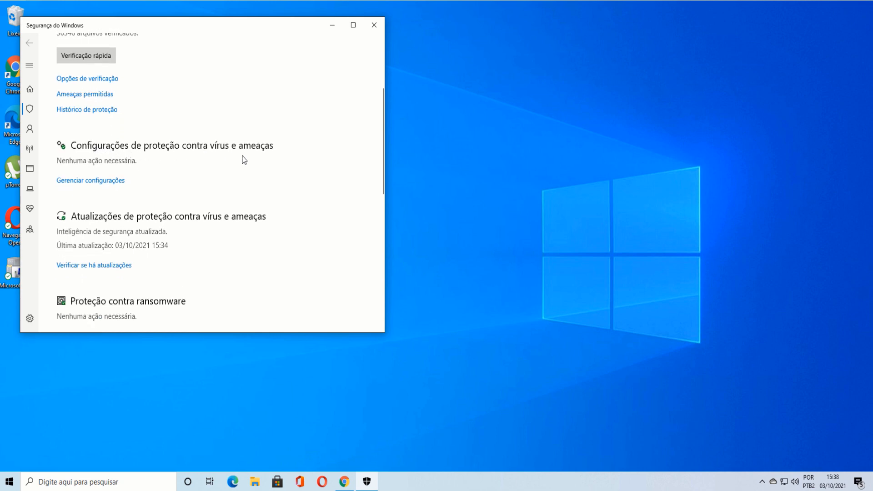
pyautogui.click(89, 181)
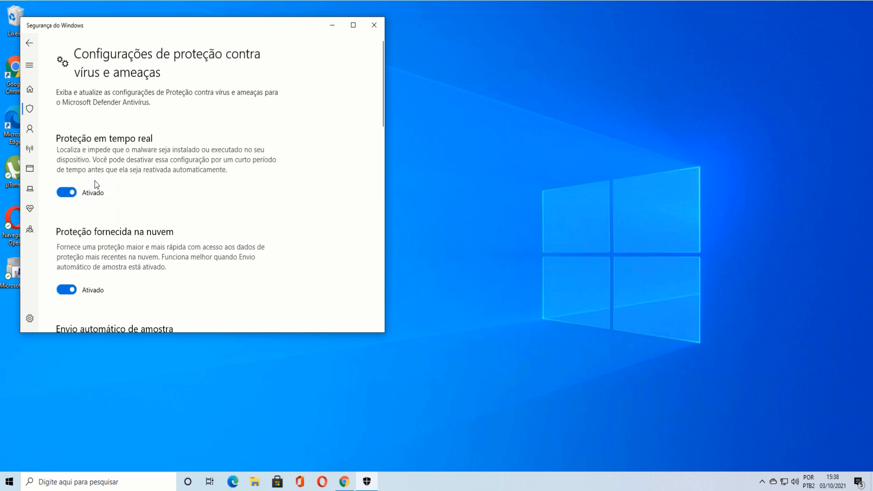
pyautogui.scroll(-1, 175, 215)
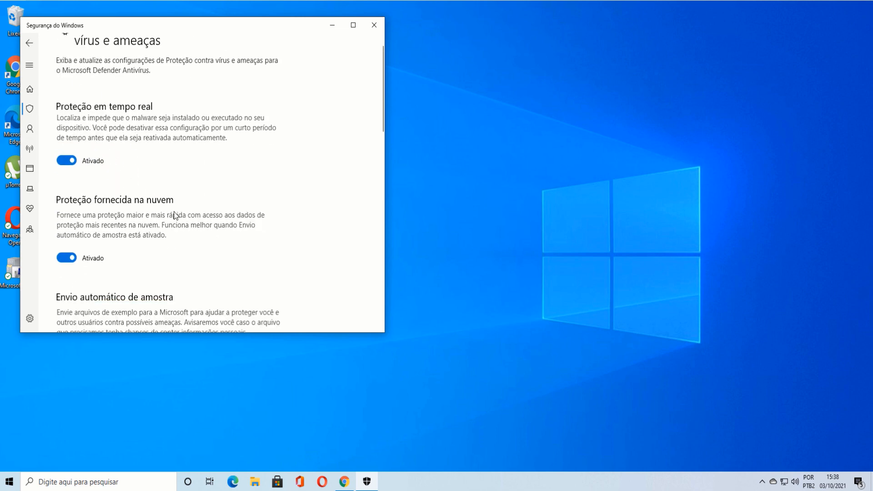
pyautogui.scroll(-3, 174, 215)
pyautogui.scroll(4, 175, 215)
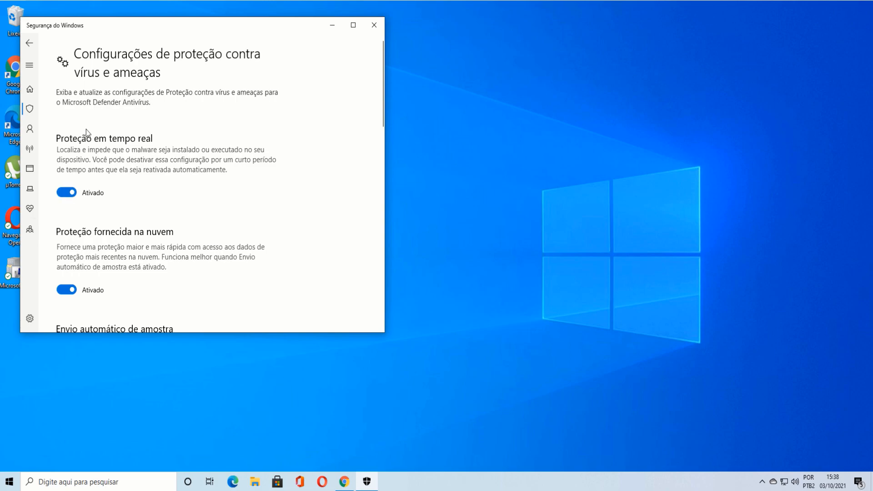
pyautogui.click(67, 192)
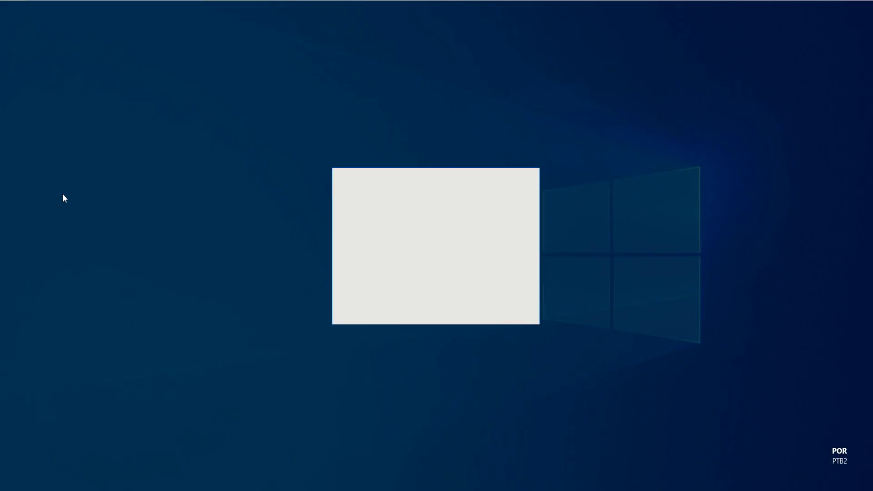
pyautogui.click(395, 302)
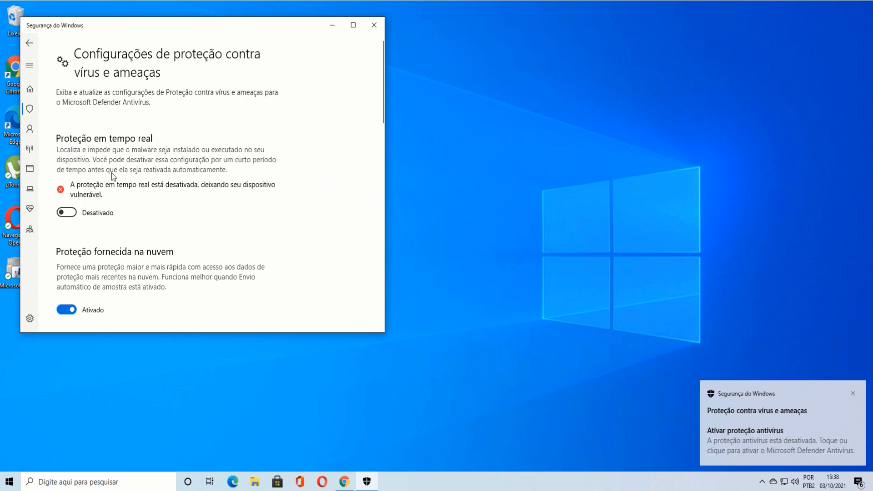
# - Turn off cloud-delivered protection, automatic sample submission and tamper protection, then close Windows Security
pyautogui.scroll(-2, 135, 175)
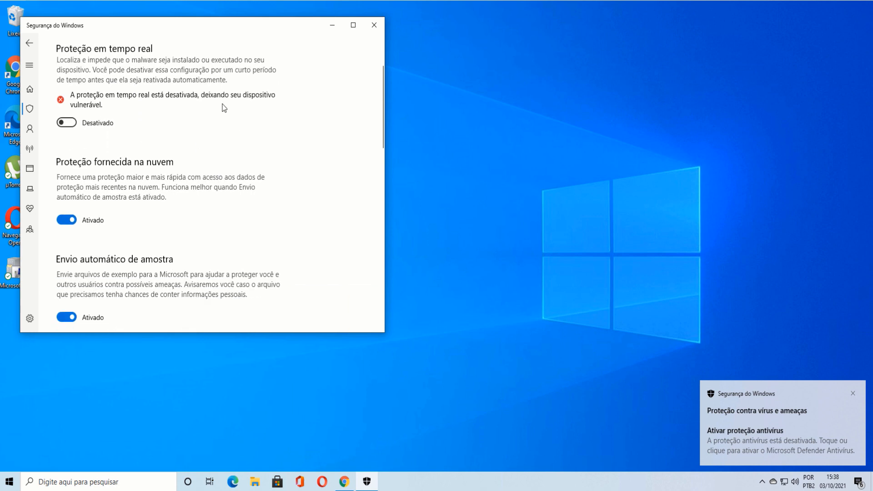
pyautogui.click(63, 222)
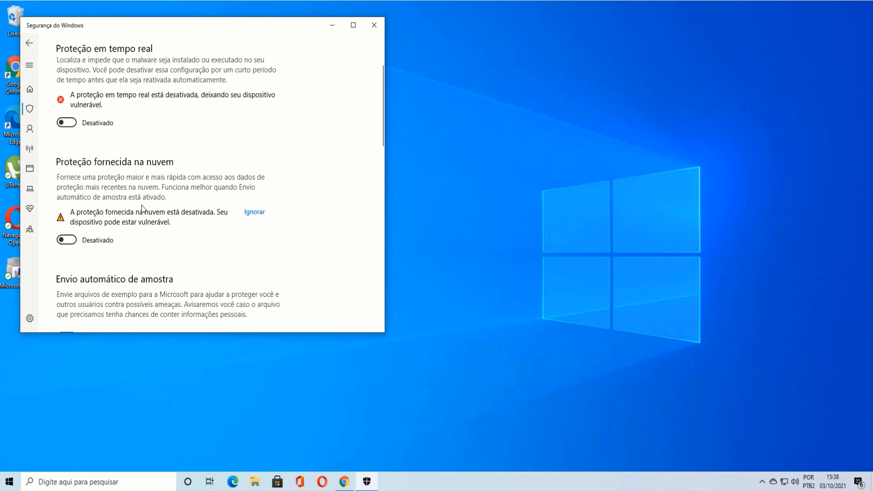
pyautogui.scroll(-4, 150, 207)
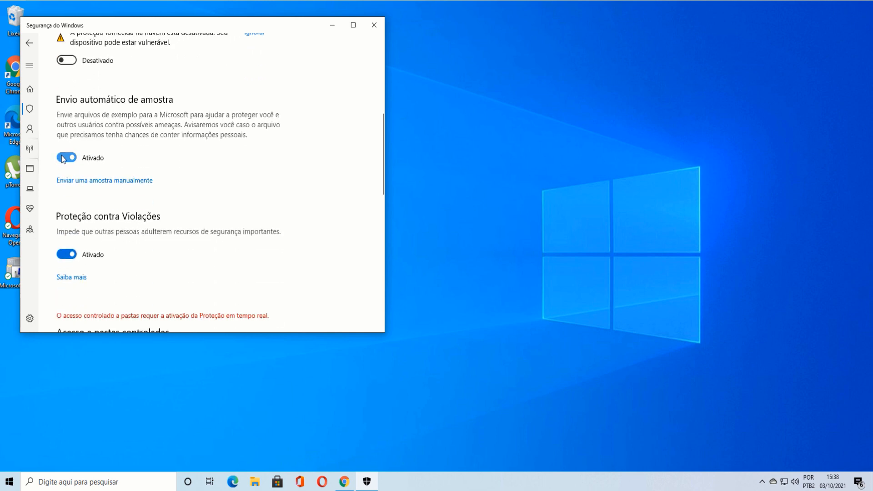
pyautogui.click(65, 158)
pyautogui.click(66, 274)
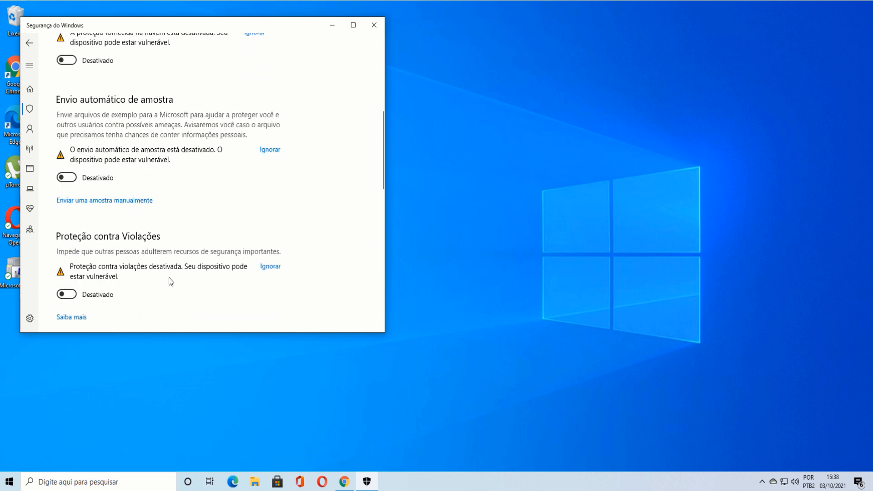
pyautogui.scroll(-4, 207, 273)
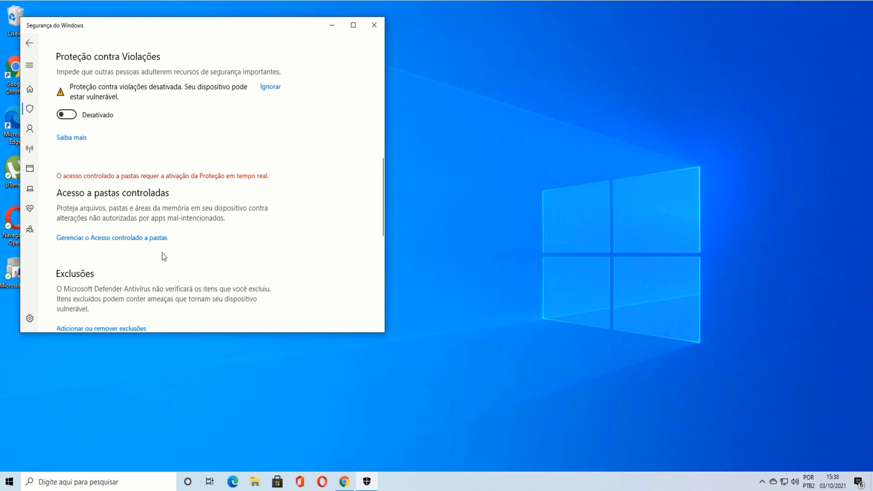
pyautogui.scroll(7, 164, 253)
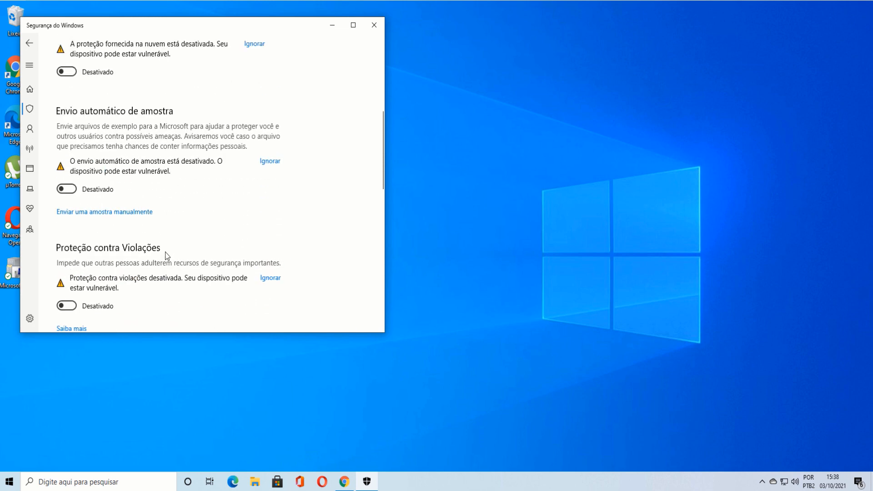
pyautogui.click(374, 25)
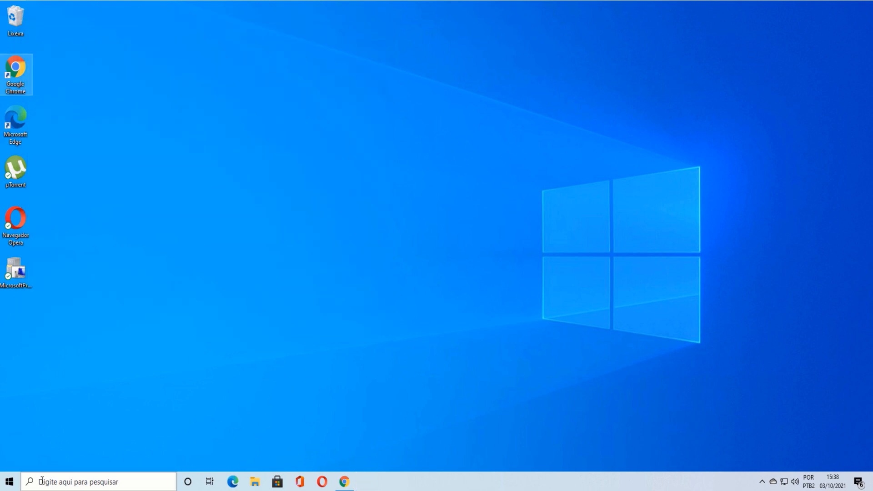
# - Search 'fire' and open the Firewall e proteção de rede page
pyautogui.click(74, 482)
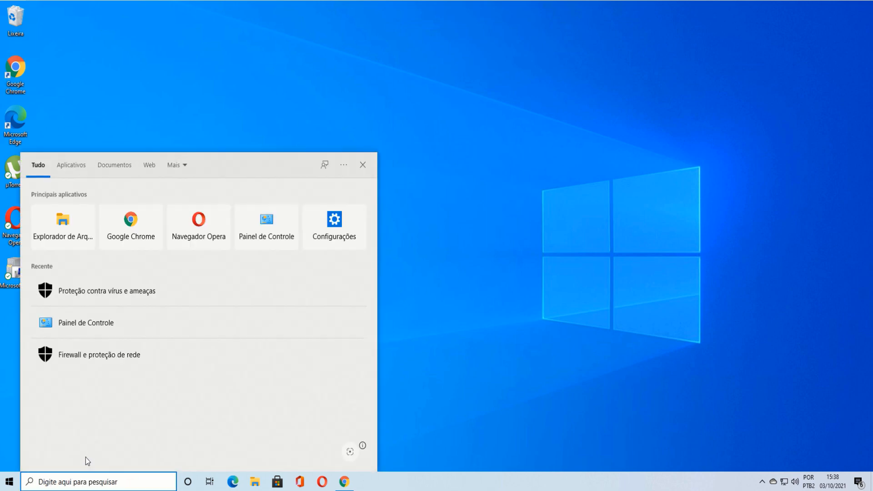
pyautogui.write('fire')
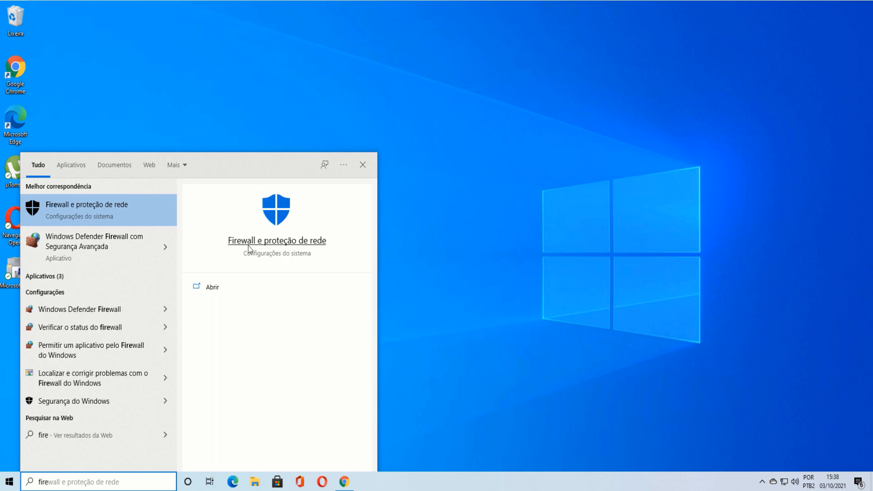
pyautogui.click(299, 245)
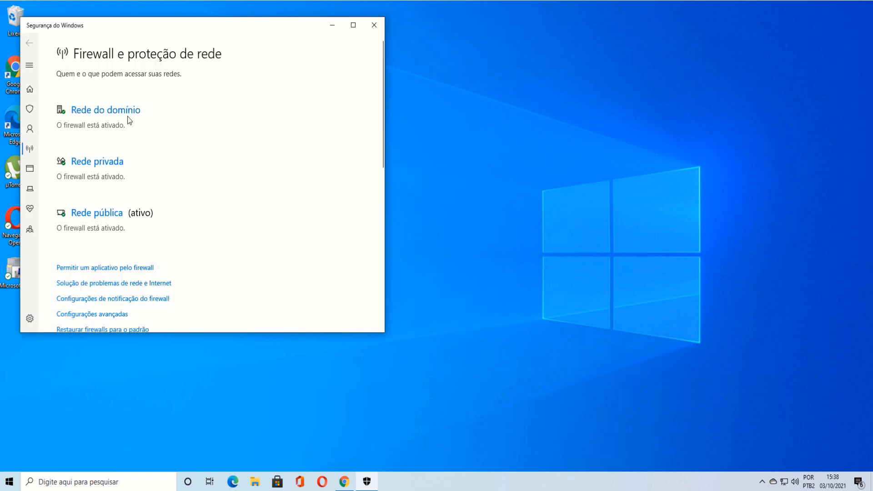
# - Turn off the domain network firewall, approve the UAC prompt, and return to the overview
pyautogui.click(103, 114)
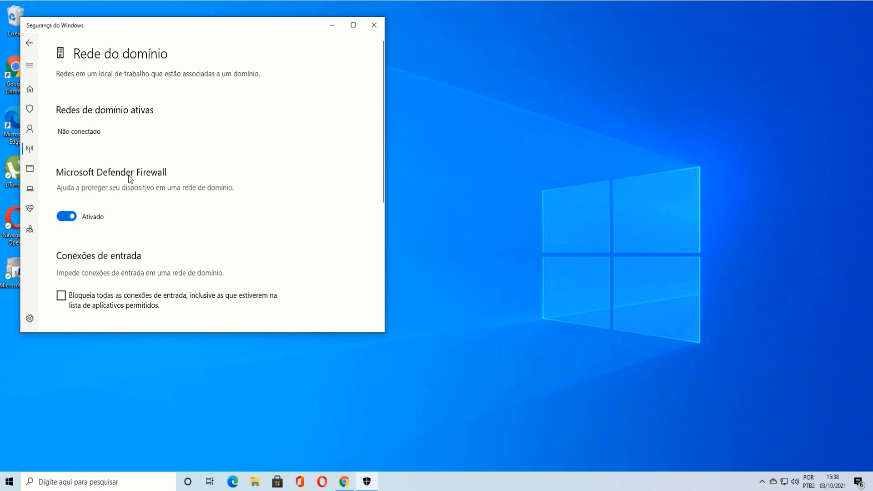
pyautogui.click(67, 216)
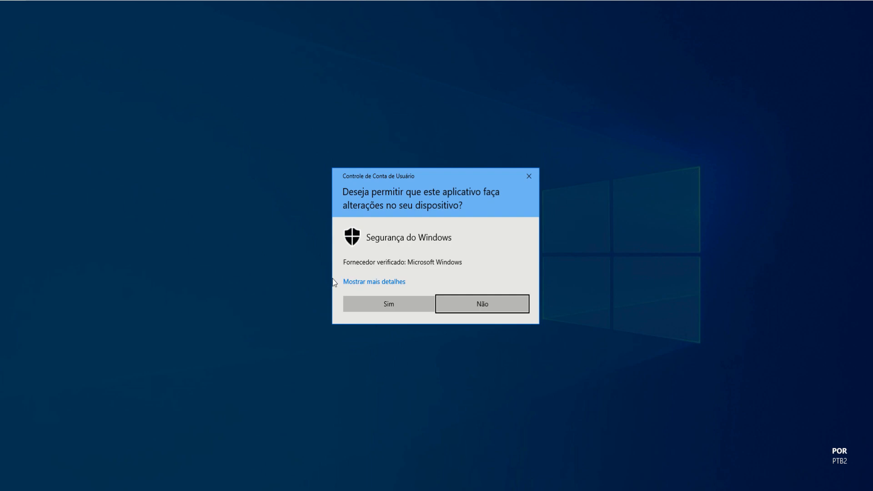
pyautogui.click(355, 301)
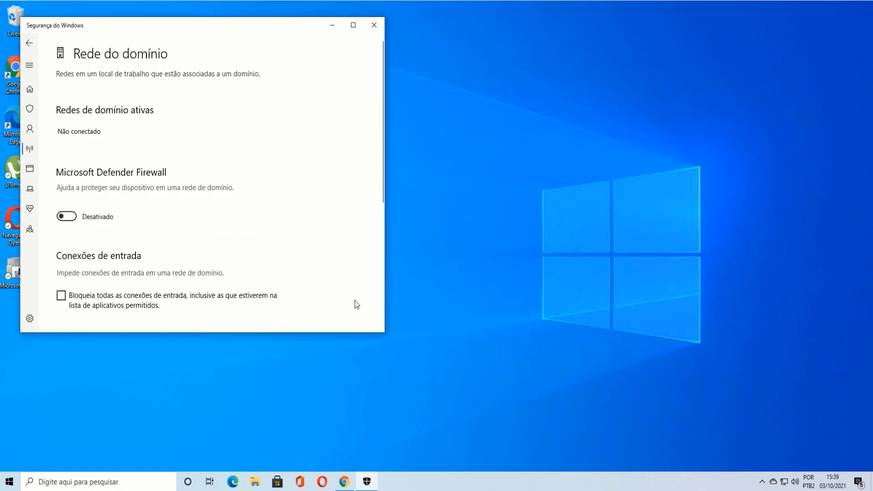
pyautogui.click(29, 44)
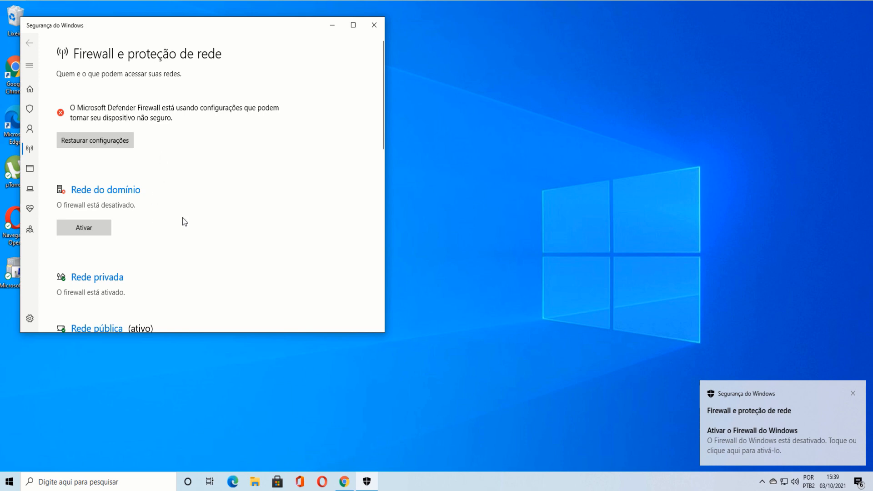
pyautogui.scroll(-2, 182, 218)
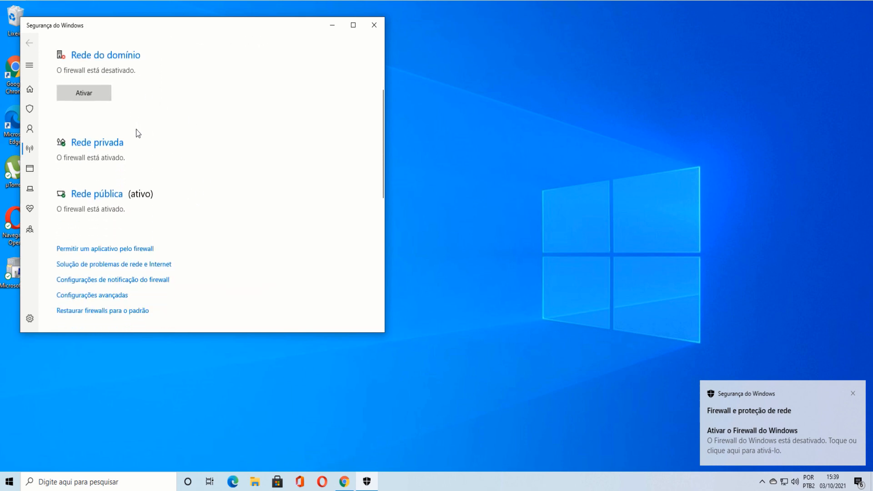
# - Turn off the Rede privada firewall and approve the UAC prompt
pyautogui.click(87, 143)
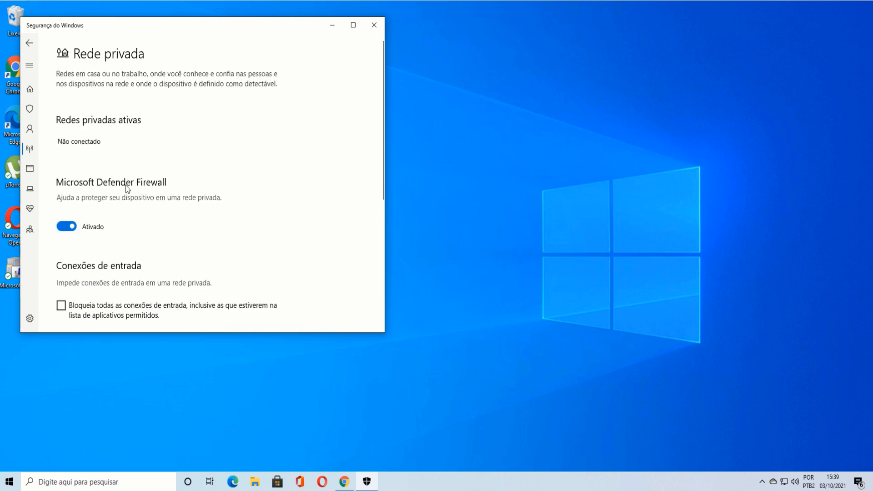
pyautogui.click(59, 226)
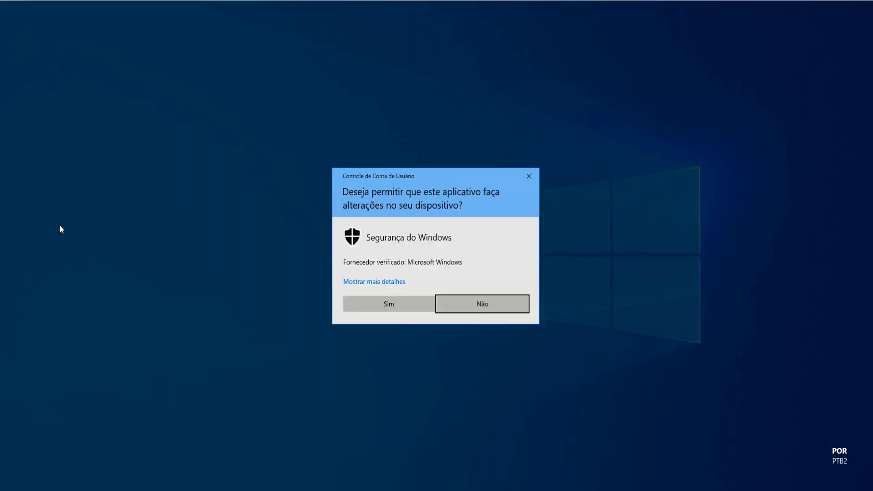
pyautogui.click(375, 304)
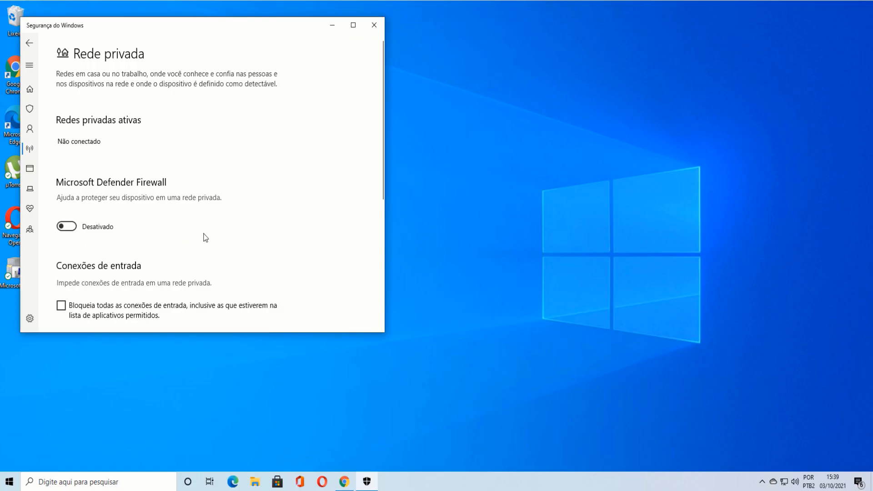
pyautogui.scroll(-1, 200, 236)
pyautogui.scroll(-2, 194, 235)
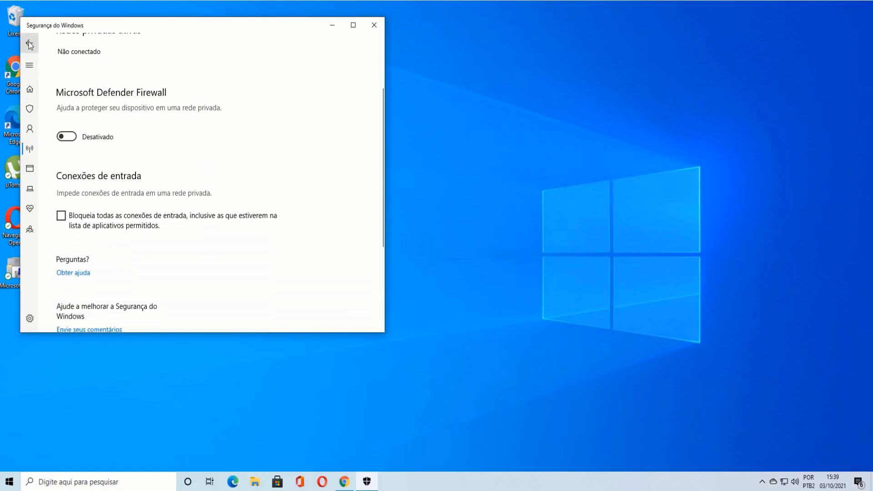
pyautogui.click(29, 42)
# - Turn off the Rede pública firewall, approve the prompt, and close Windows Security
pyautogui.scroll(-5, 201, 187)
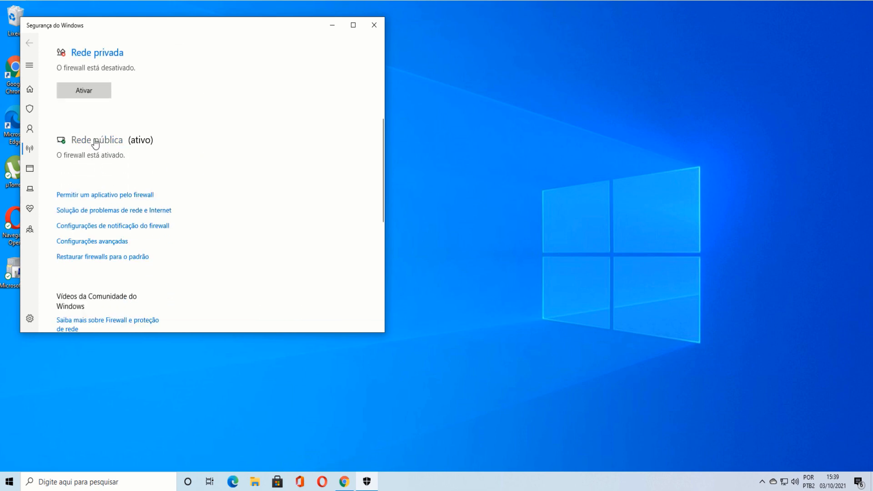
pyautogui.scroll(3, 93, 143)
pyautogui.click(97, 272)
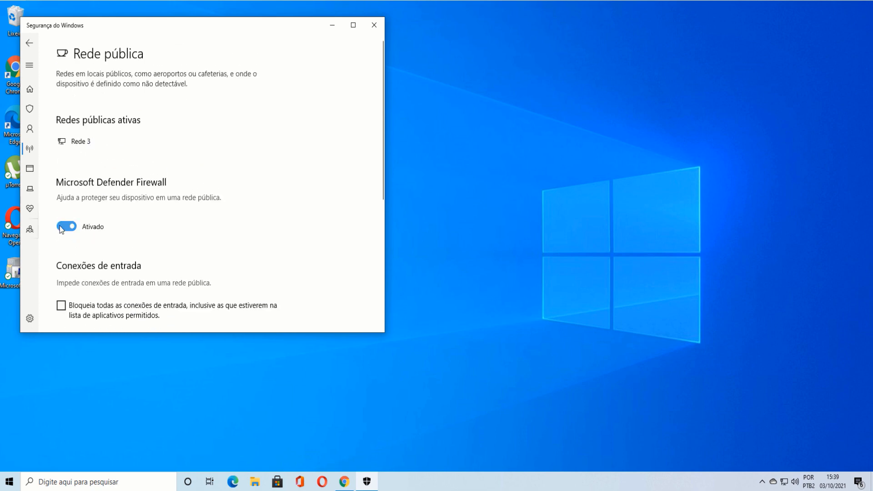
pyautogui.click(66, 227)
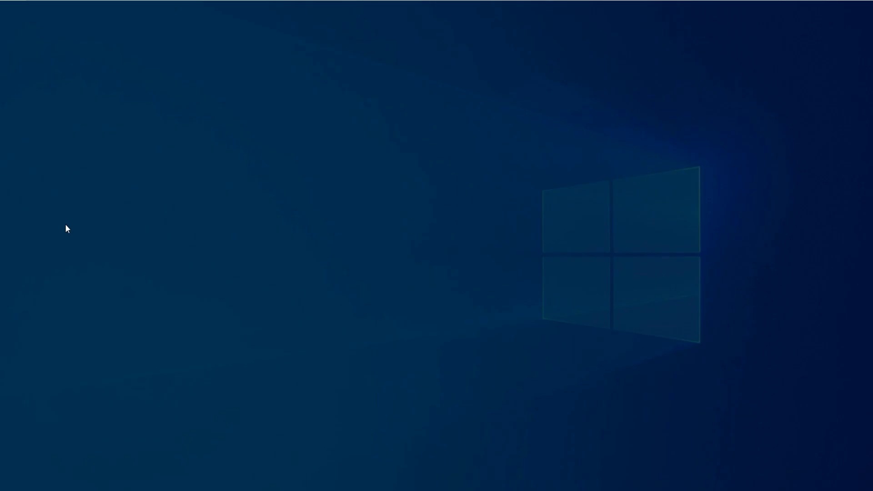
pyautogui.click(379, 310)
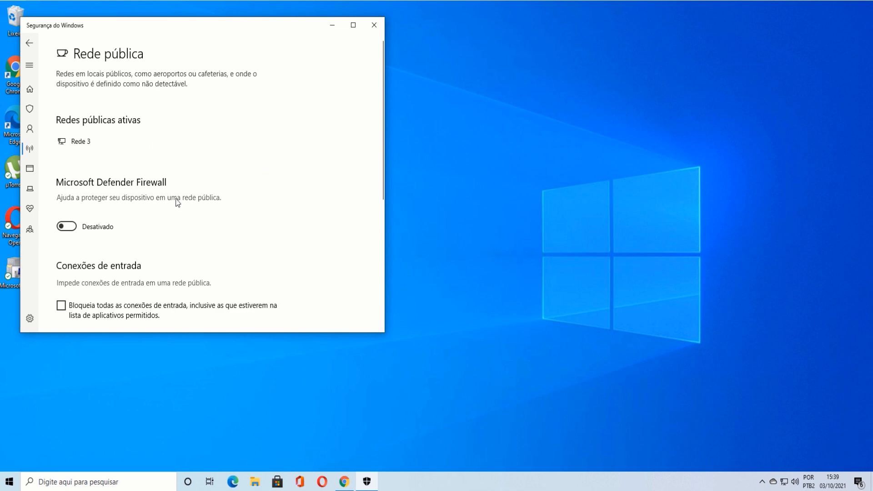
pyautogui.click(374, 27)
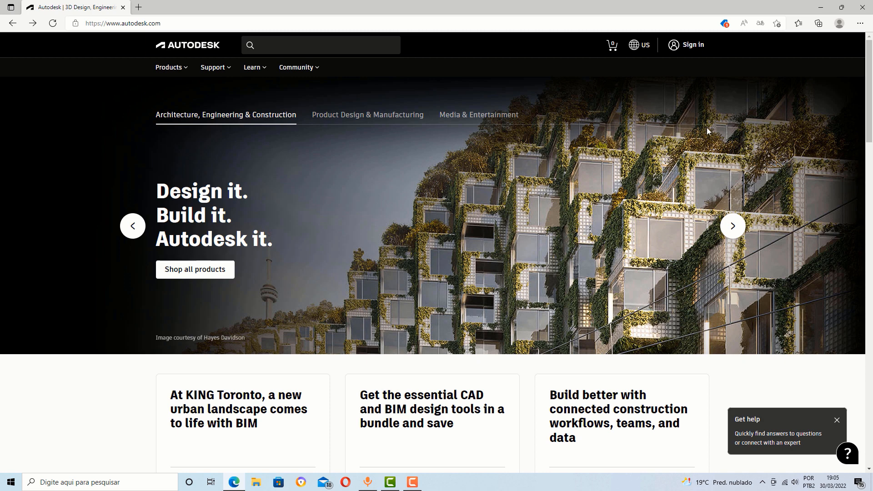
# - Sign in with the saved account e-mail and password, choosing Remind me later for two-step verification
pyautogui.click(694, 50)
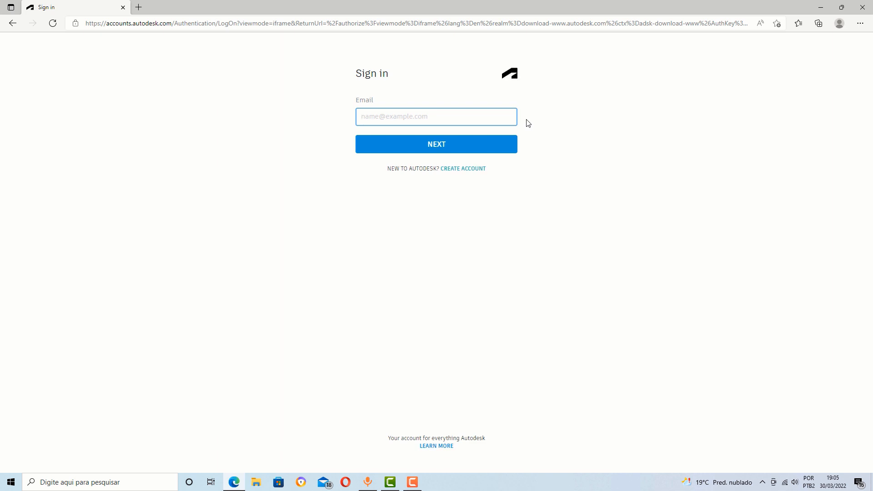
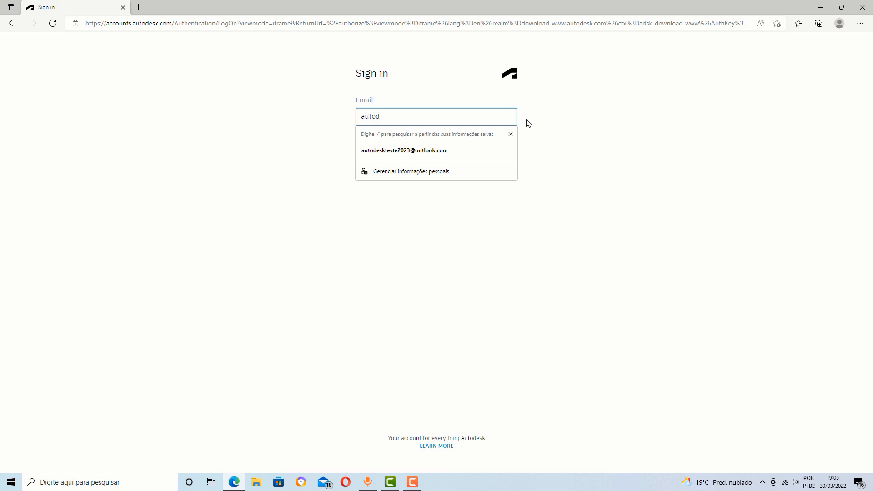
pyautogui.click(402, 151)
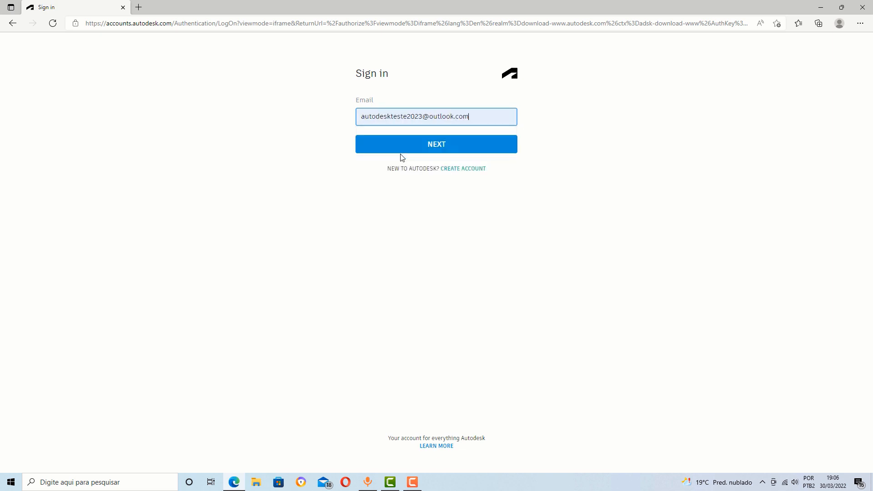
pyautogui.click(439, 147)
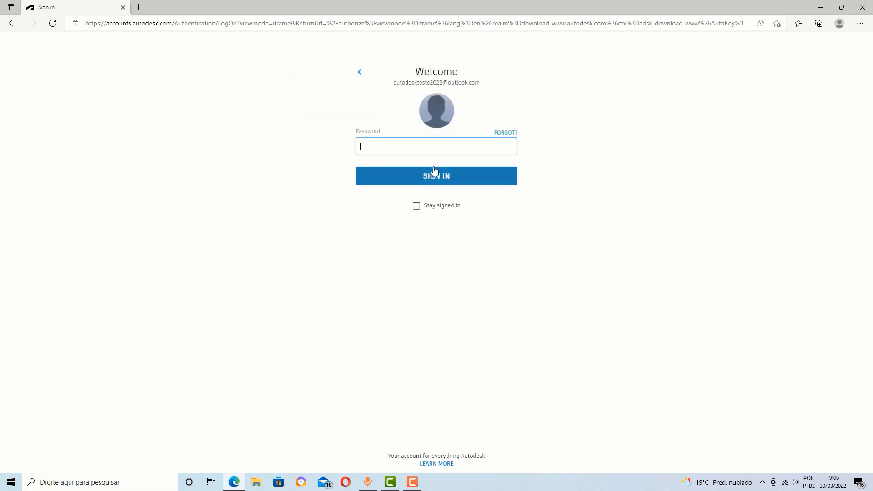
pyautogui.write('•')
pyautogui.click(431, 180)
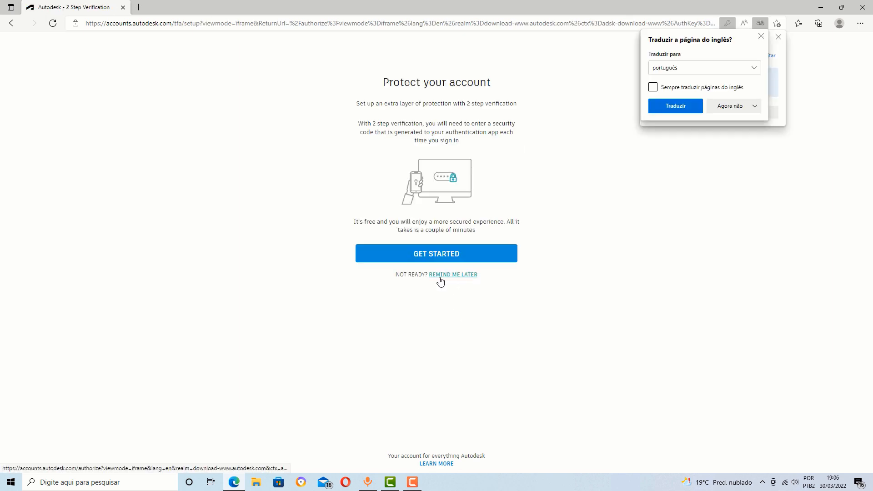
pyautogui.click(444, 277)
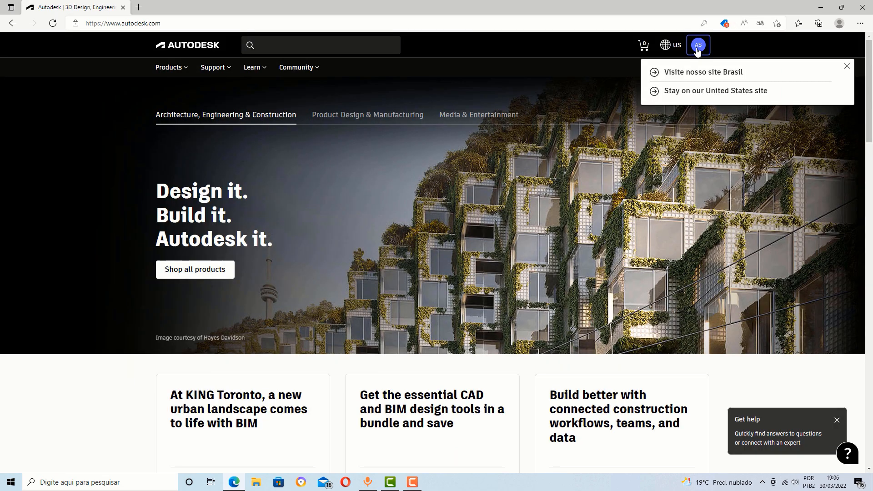
# - Go to Products > Educational access > Get products and pick Get started on the AutoCAD card
pyautogui.click(180, 72)
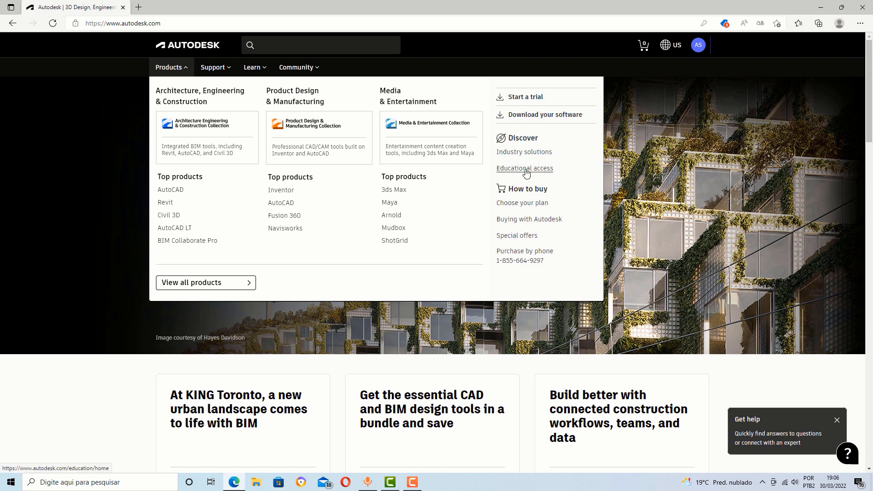
pyautogui.click(540, 172)
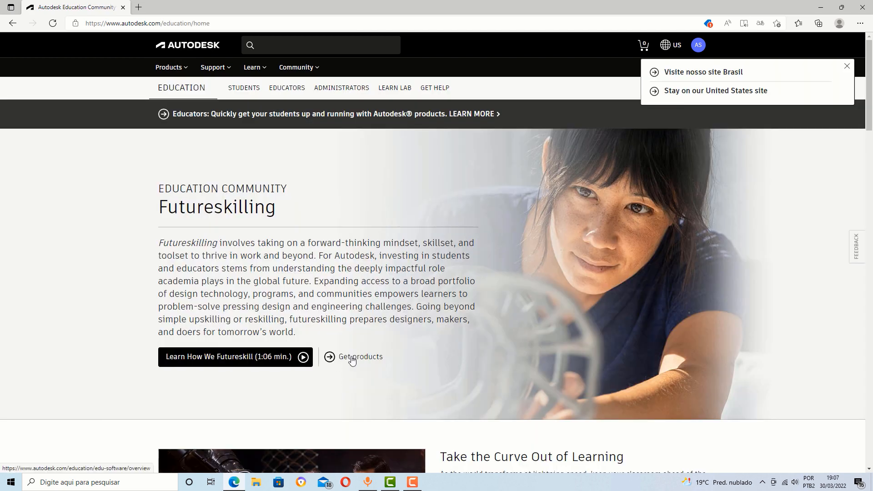
pyautogui.click(353, 357)
pyautogui.scroll(-5, 439, 336)
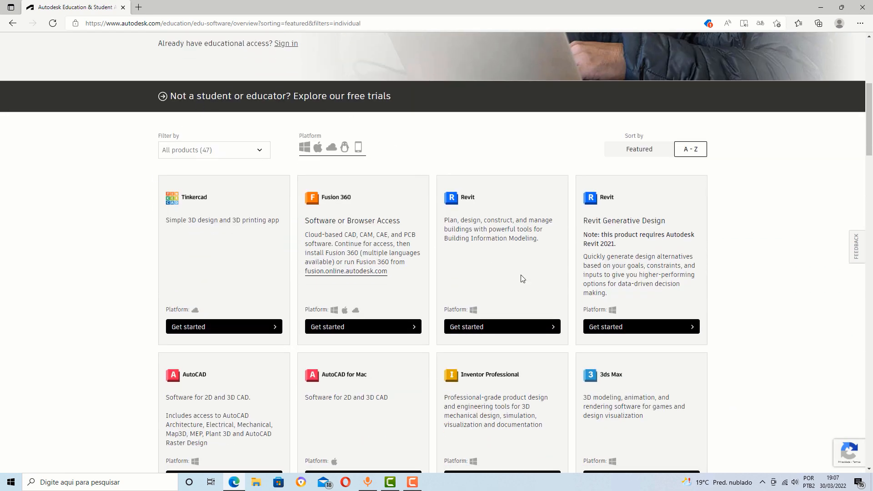
pyautogui.scroll(-3, 273, 261)
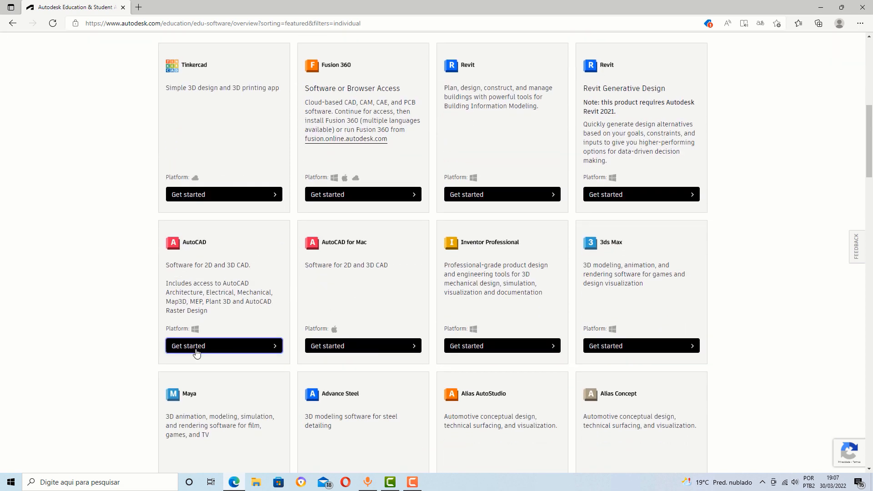
pyautogui.click(272, 347)
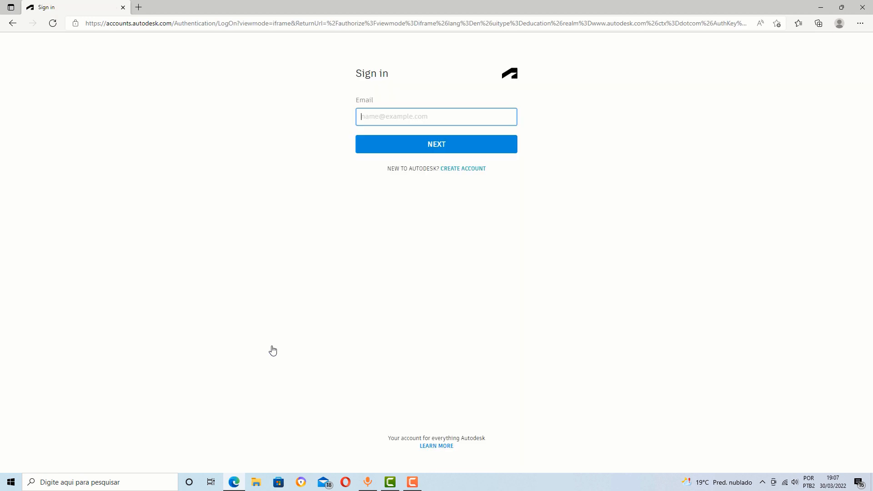
# - Sign in again with the saved account e-mail and the account password
pyautogui.write('autode')
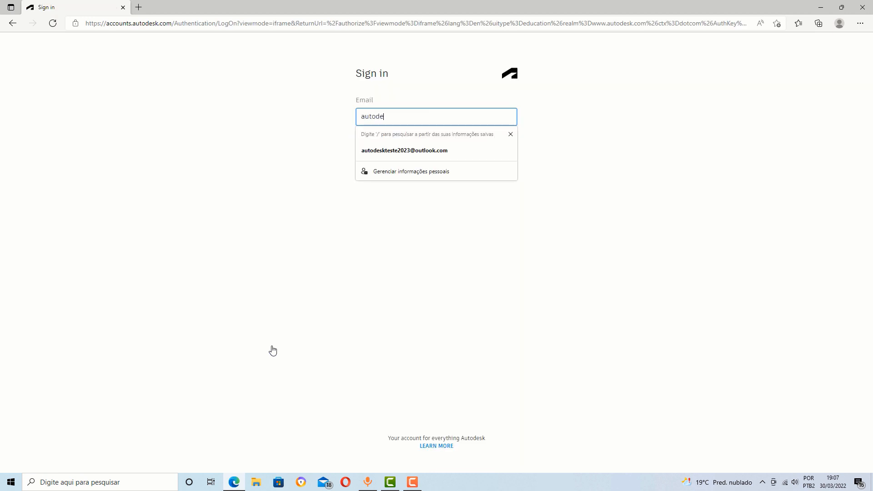
pyautogui.click(392, 153)
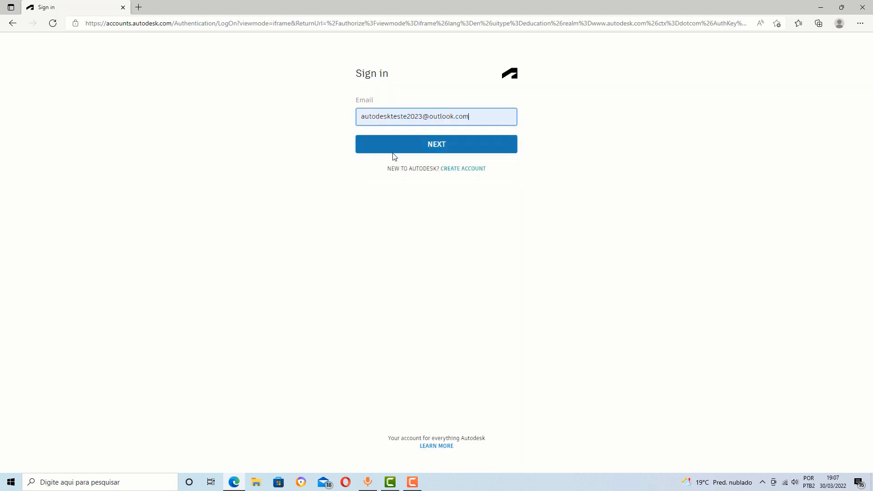
pyautogui.click(428, 146)
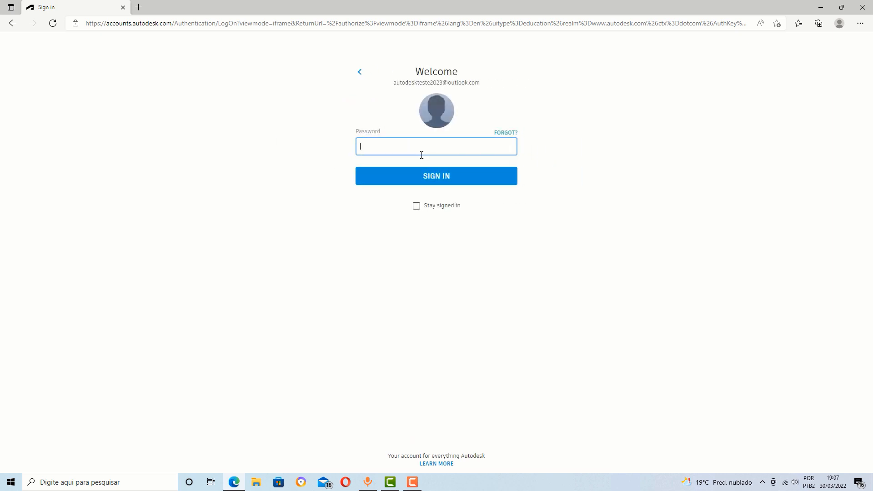
pyautogui.write('•')
pyautogui.click(426, 182)
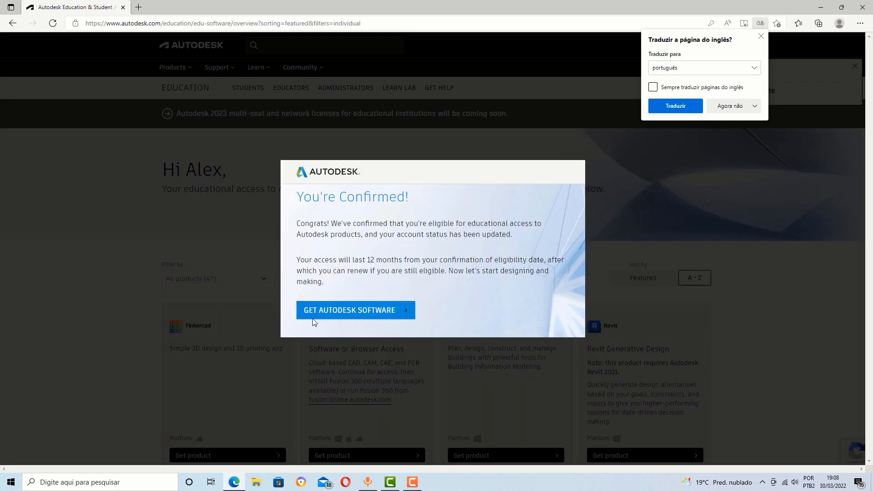
# - Proceed to the Autodesk education software and scroll down to the AutoCAD product card
pyautogui.click(331, 314)
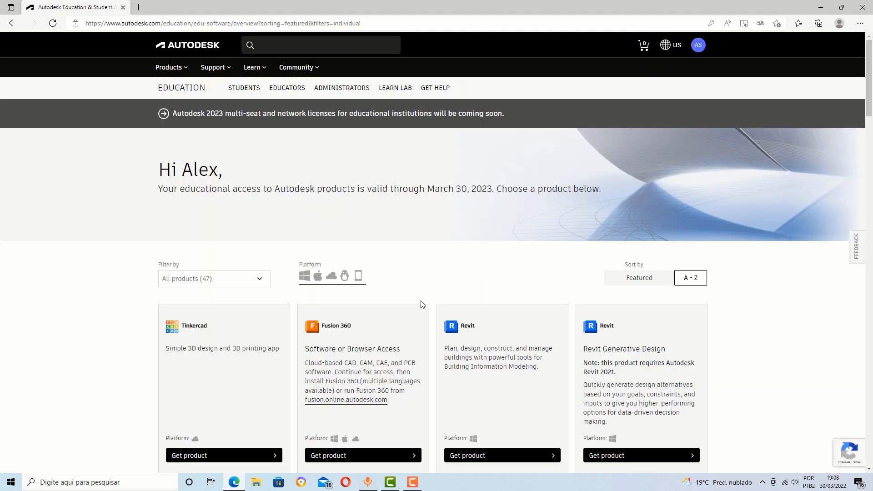
pyautogui.scroll(-5, 433, 271)
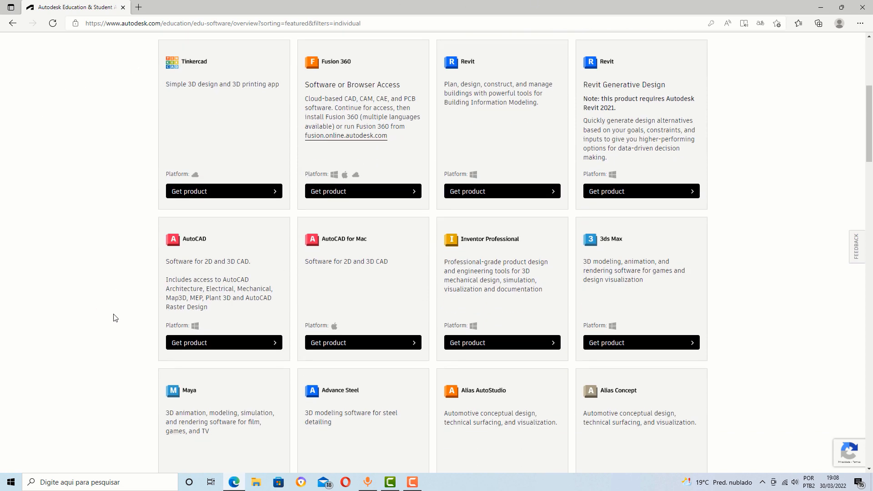
# - Keep the AutoCAD card on Windows, 2023, English and expand its Install and Download options
pyautogui.click(234, 347)
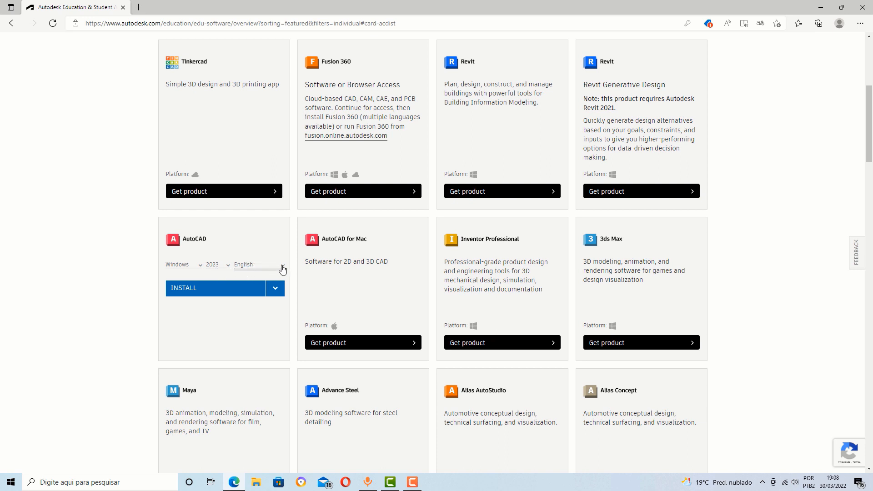
pyautogui.click(282, 269)
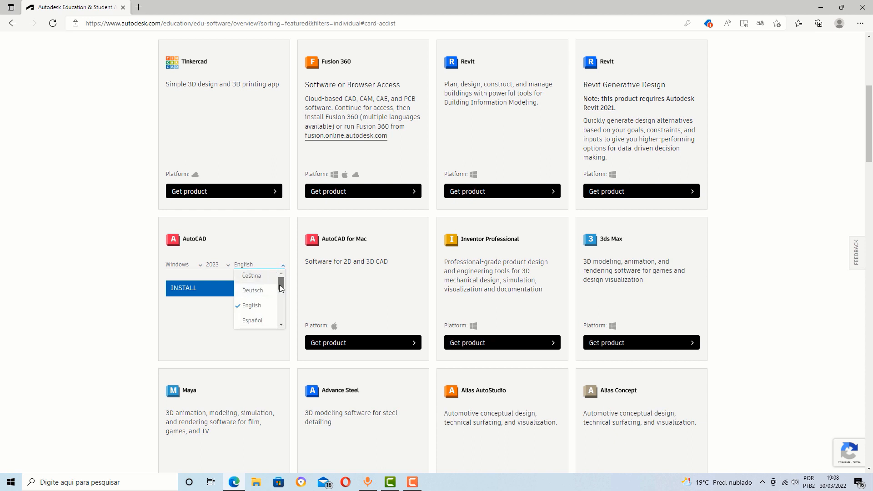
pyautogui.moveTo(280, 288); pyautogui.dragTo(280, 317)
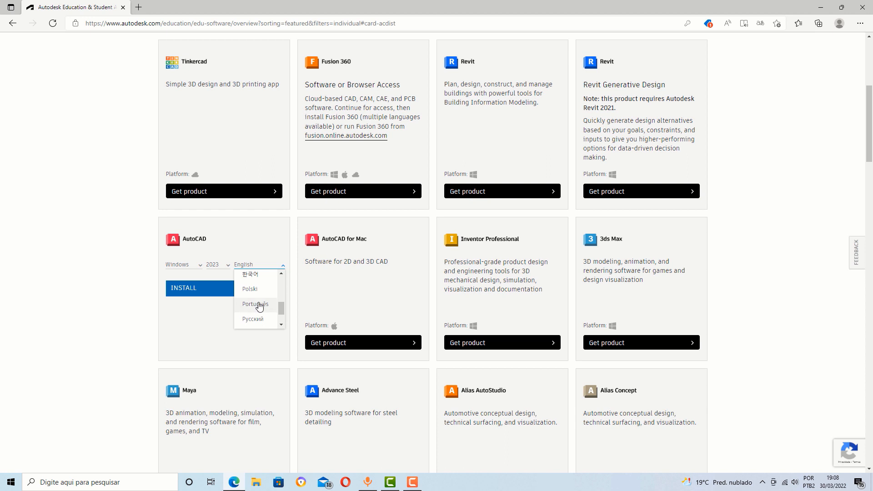
pyautogui.moveTo(281, 308); pyautogui.dragTo(284, 274)
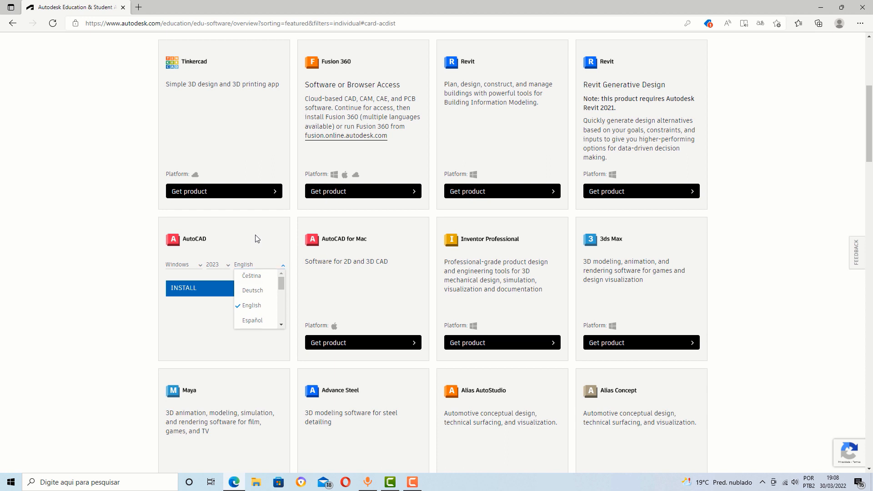
pyautogui.click(242, 264)
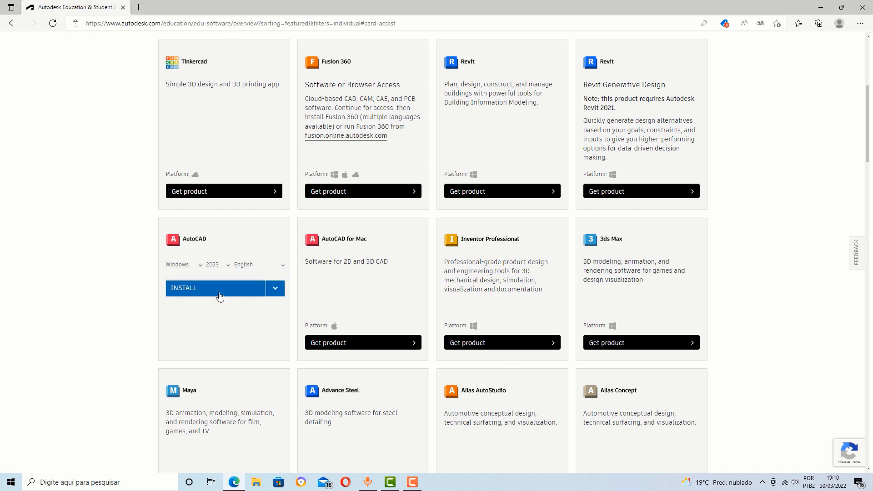
pyautogui.click(275, 288)
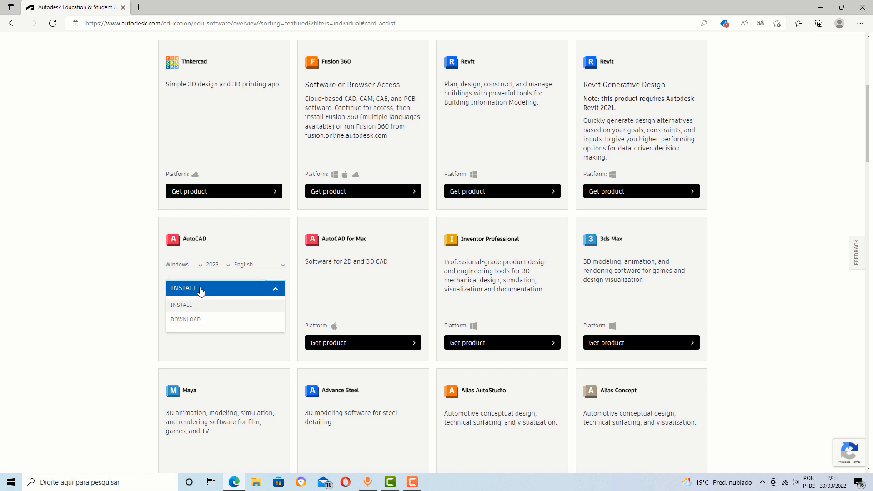
# - Choose Install, accept the terms, and save the AutoCAD 2023 web installer to the Desktop (Área de Trabalho)
pyautogui.click(201, 291)
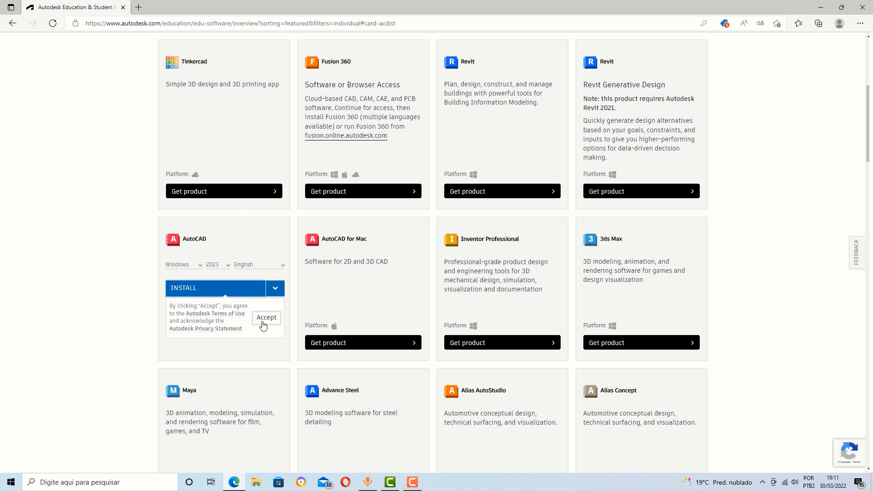
pyautogui.click(266, 321)
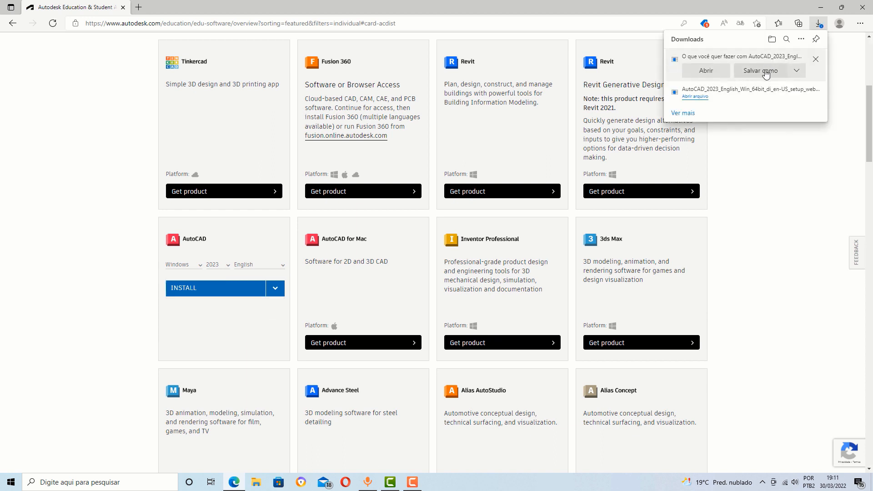
pyautogui.click(773, 72)
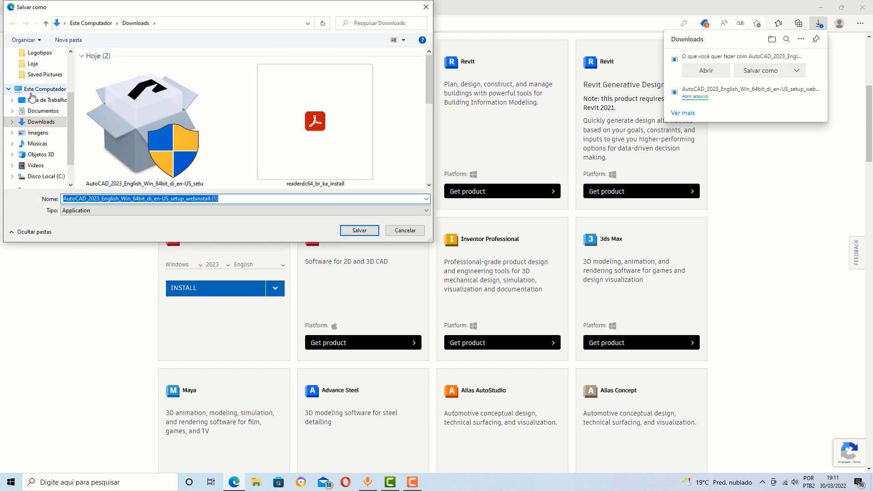
pyautogui.click(36, 100)
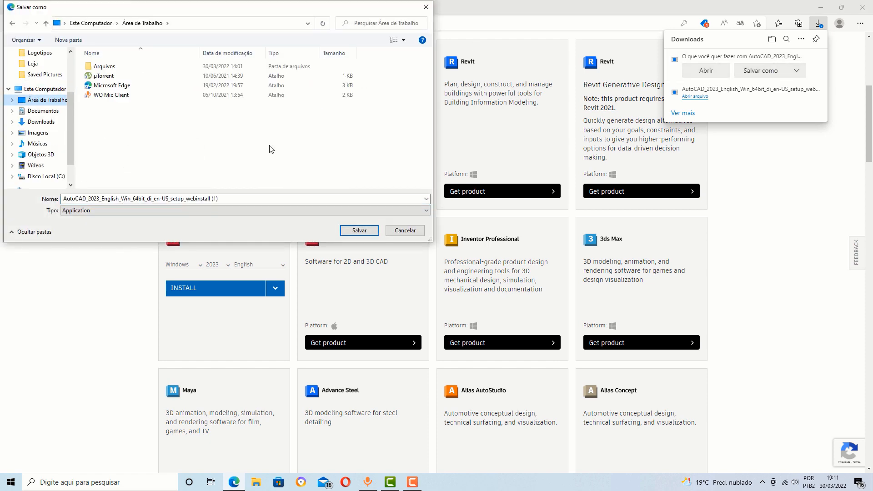
pyautogui.click(359, 231)
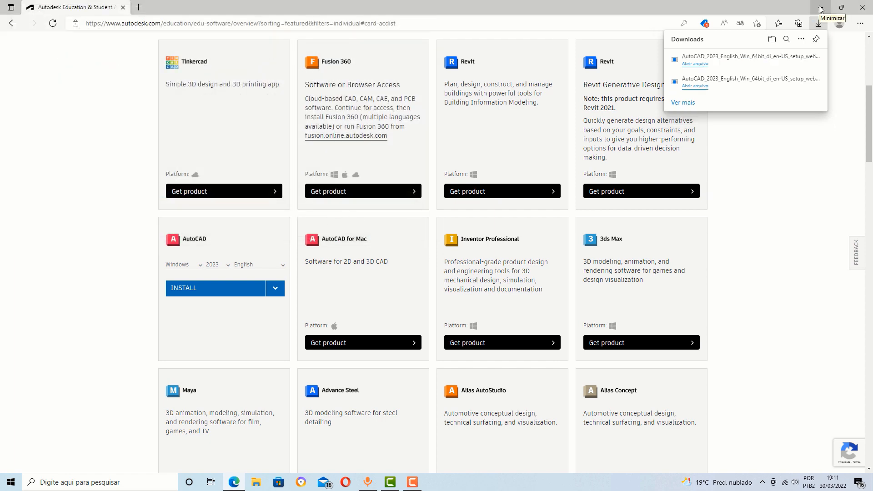
# - Minimize Edge and run the desktop AutoCAD 2023 installer as administrator (Executar como administrador)
pyautogui.click(821, 8)
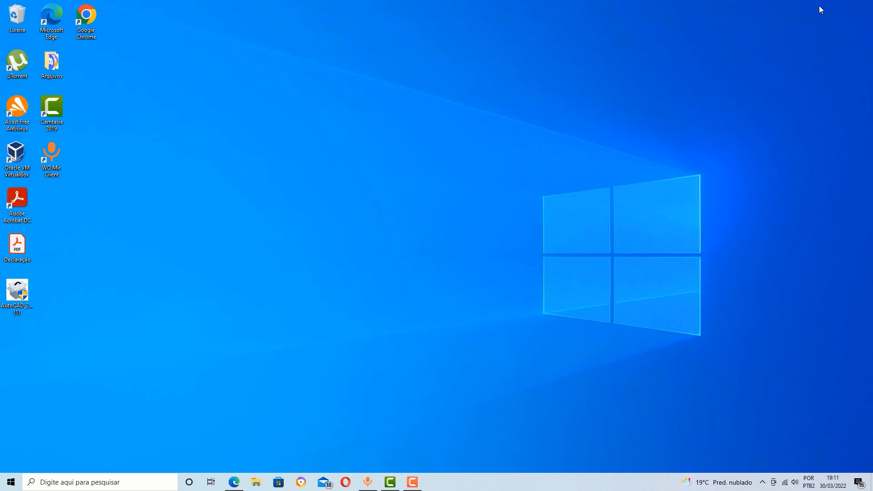
pyautogui.rightClick(18, 294)
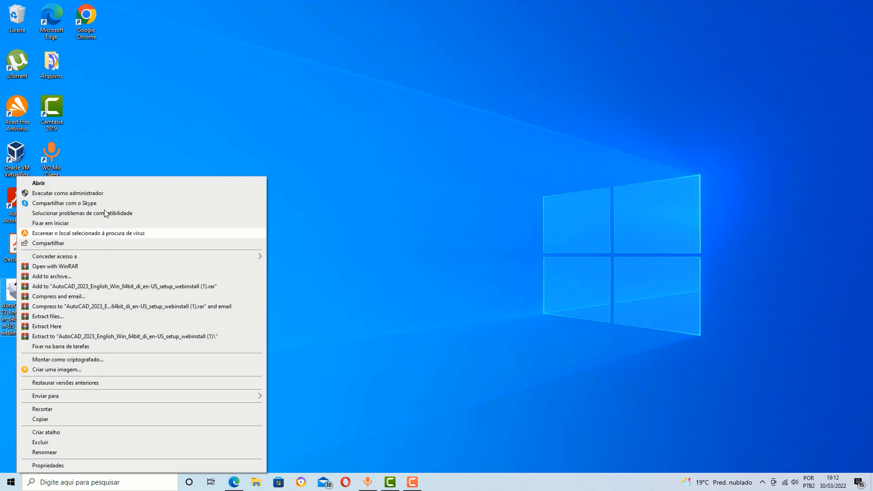
pyautogui.click(88, 193)
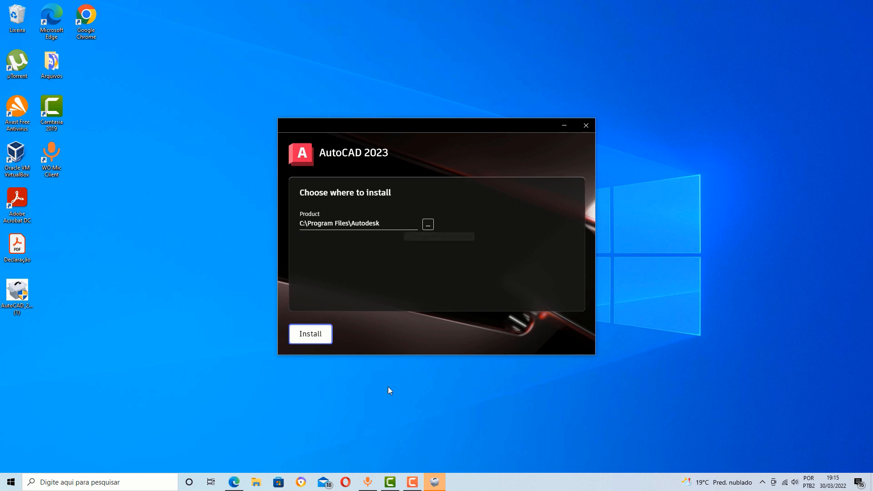
# - Install AutoCAD 2023 to the default C:\Program Files\Autodesk folder and finish the installer
pyautogui.click(317, 336)
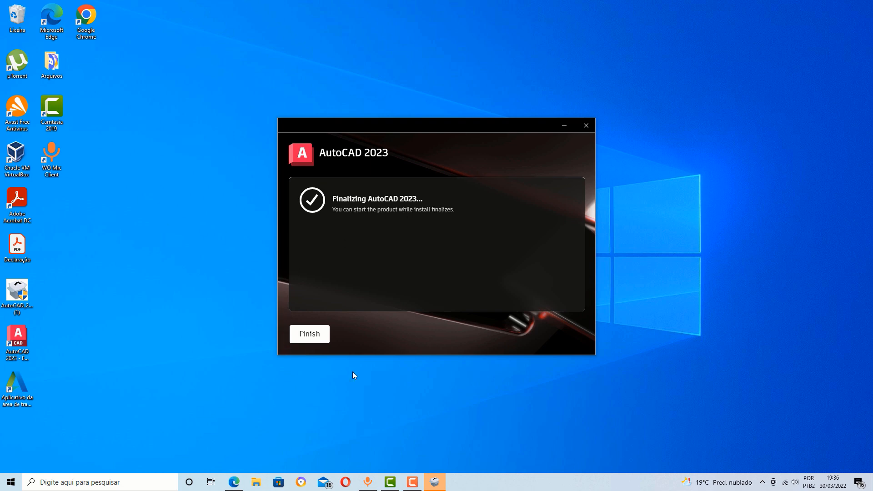
pyautogui.click(312, 336)
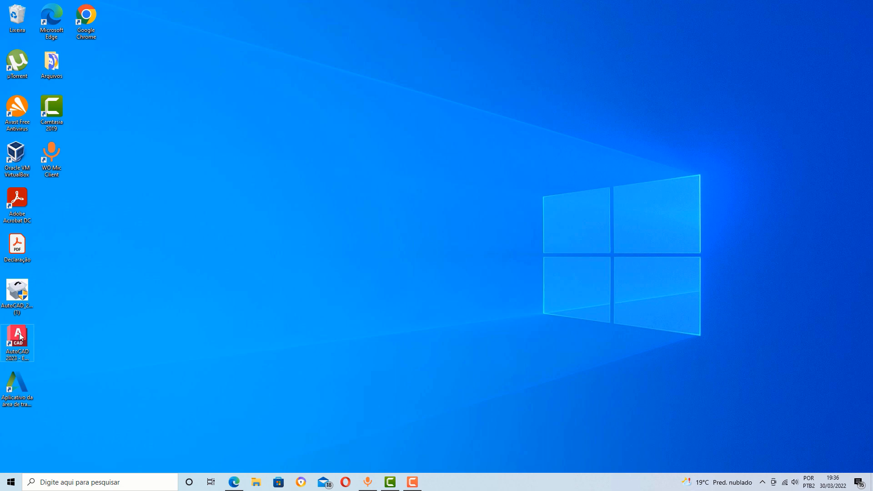
# - Launch AutoCAD 2023 from its new desktop shortcut
pyautogui.click(20, 336)
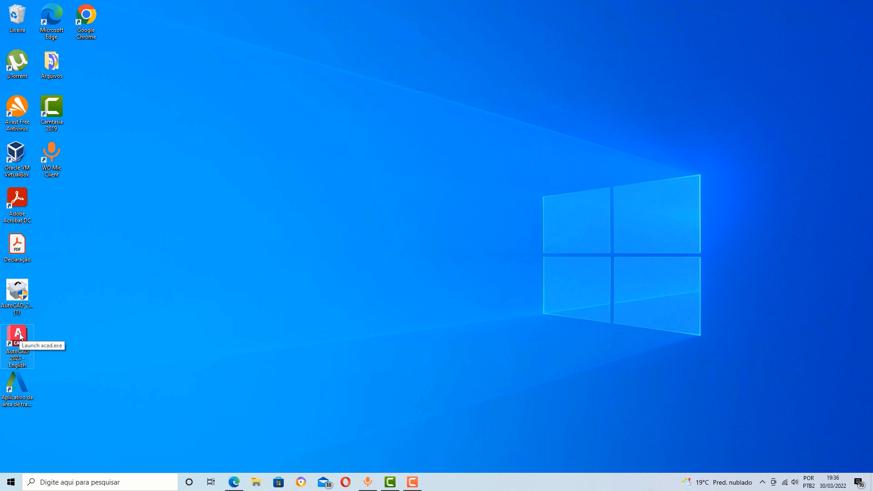
pyautogui.doubleClick(20, 336)
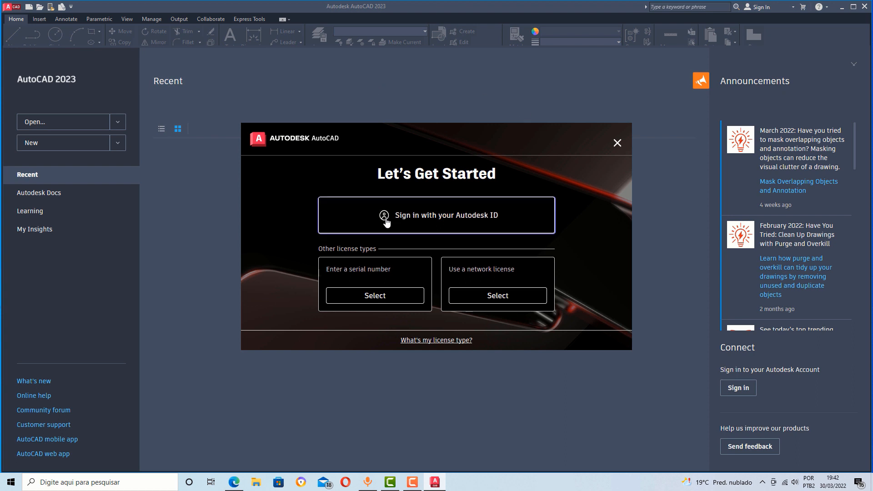
# - Sign in with the Autodesk ID, entering the account e-mail and then the account password
pyautogui.click(448, 221)
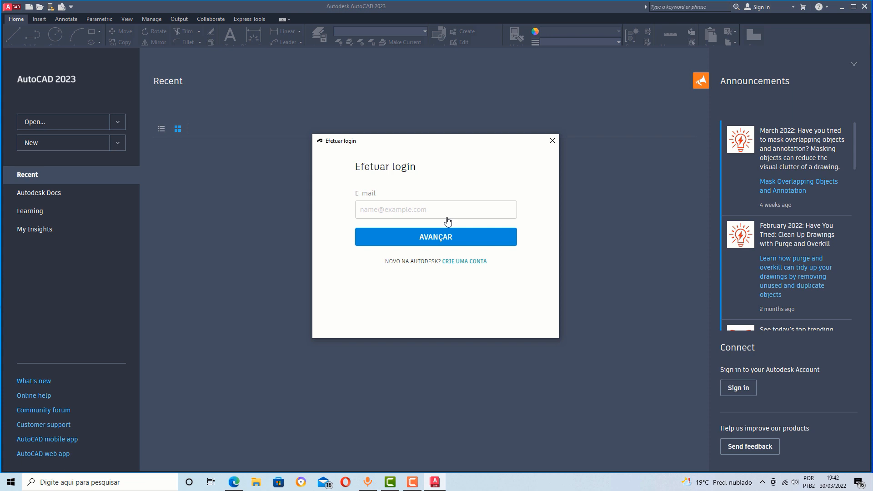
pyautogui.click(404, 206)
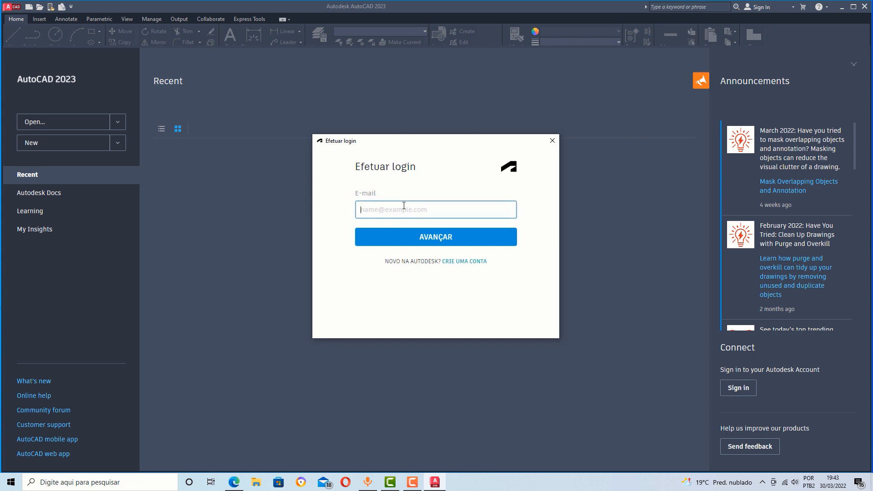
pyautogui.click(416, 237)
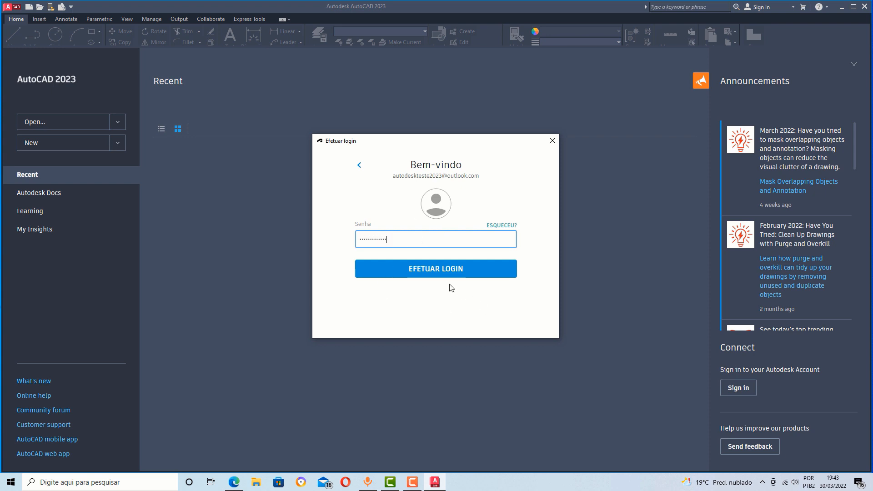
pyautogui.click(437, 269)
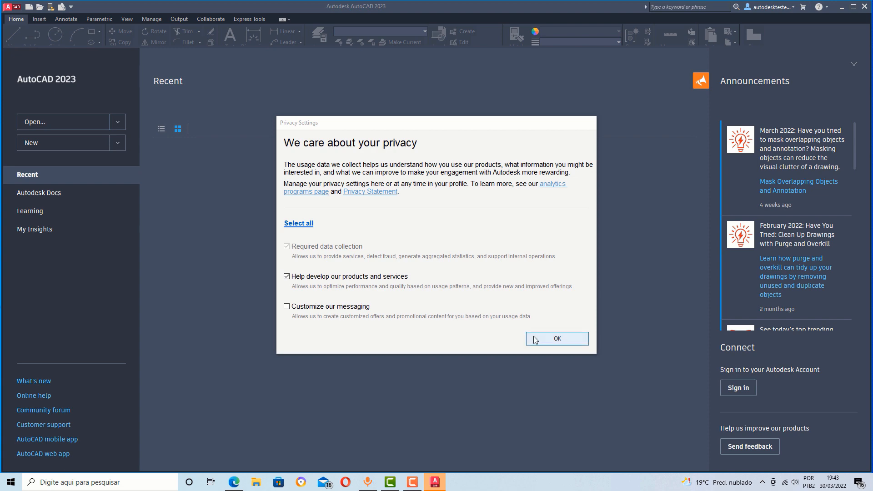
# - Accept the privacy settings, create a new drawing from the Start page, and turn the grid off
pyautogui.click(556, 339)
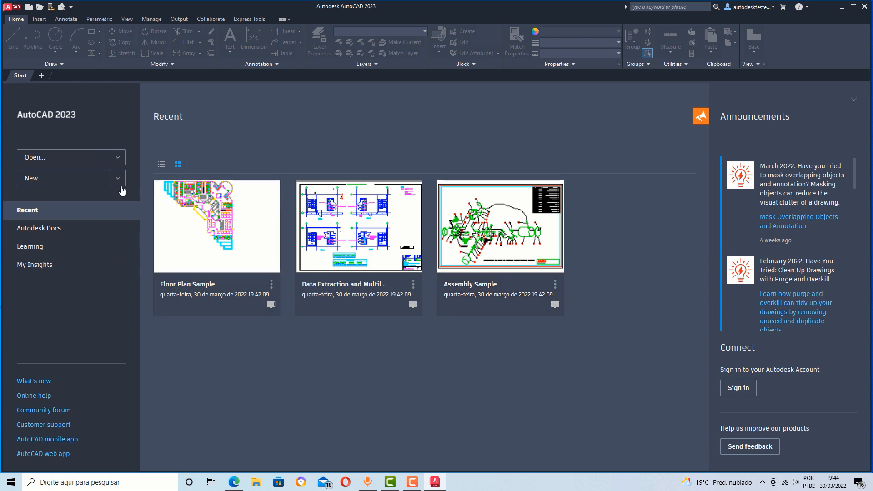
pyautogui.click(48, 183)
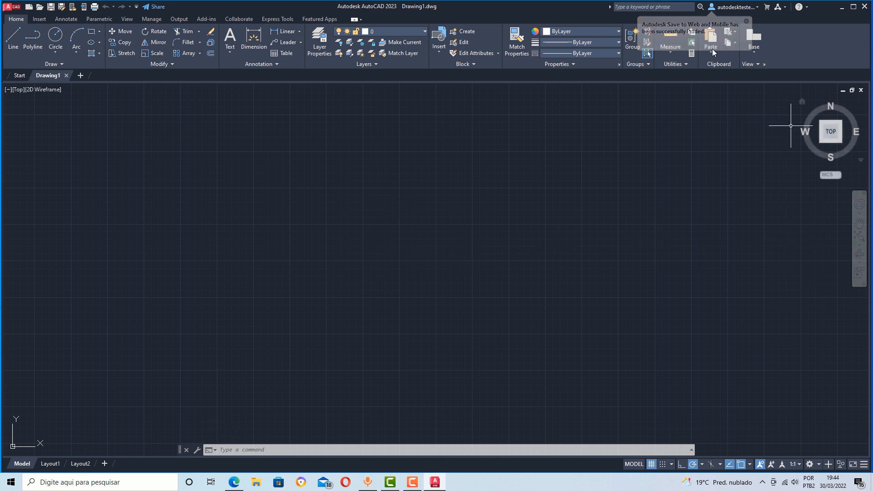
pyautogui.click(651, 464)
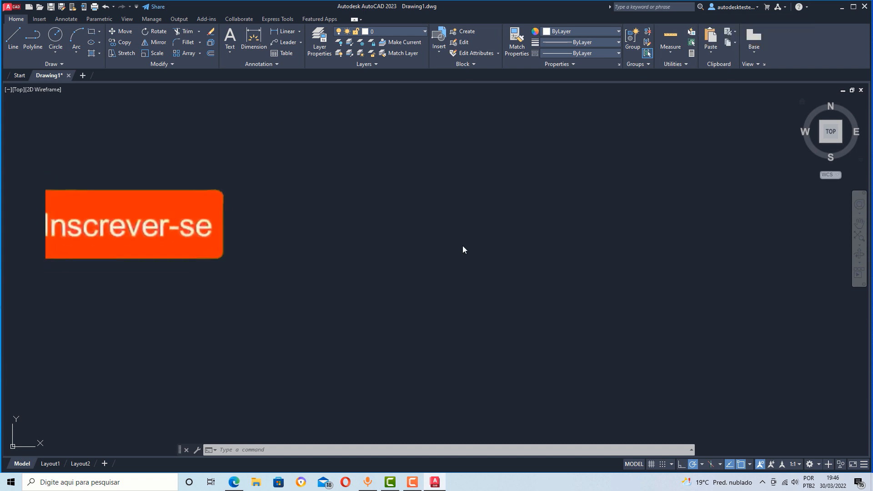